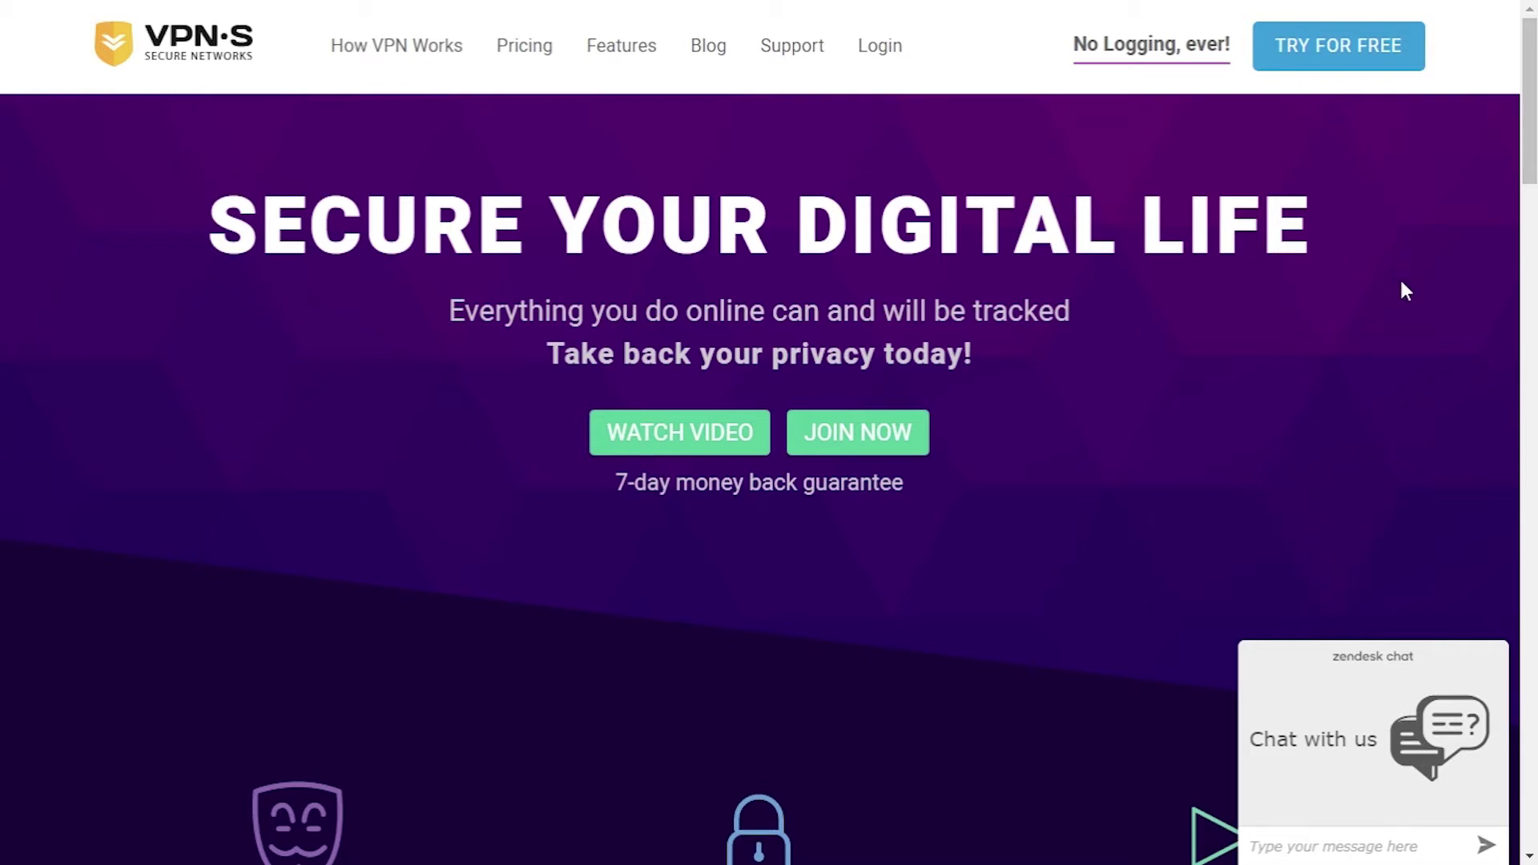
Minimize the Zendesk chat widget on the VPNSecure homepage to its 'Chat with us' bar.
left_click(1489, 662)
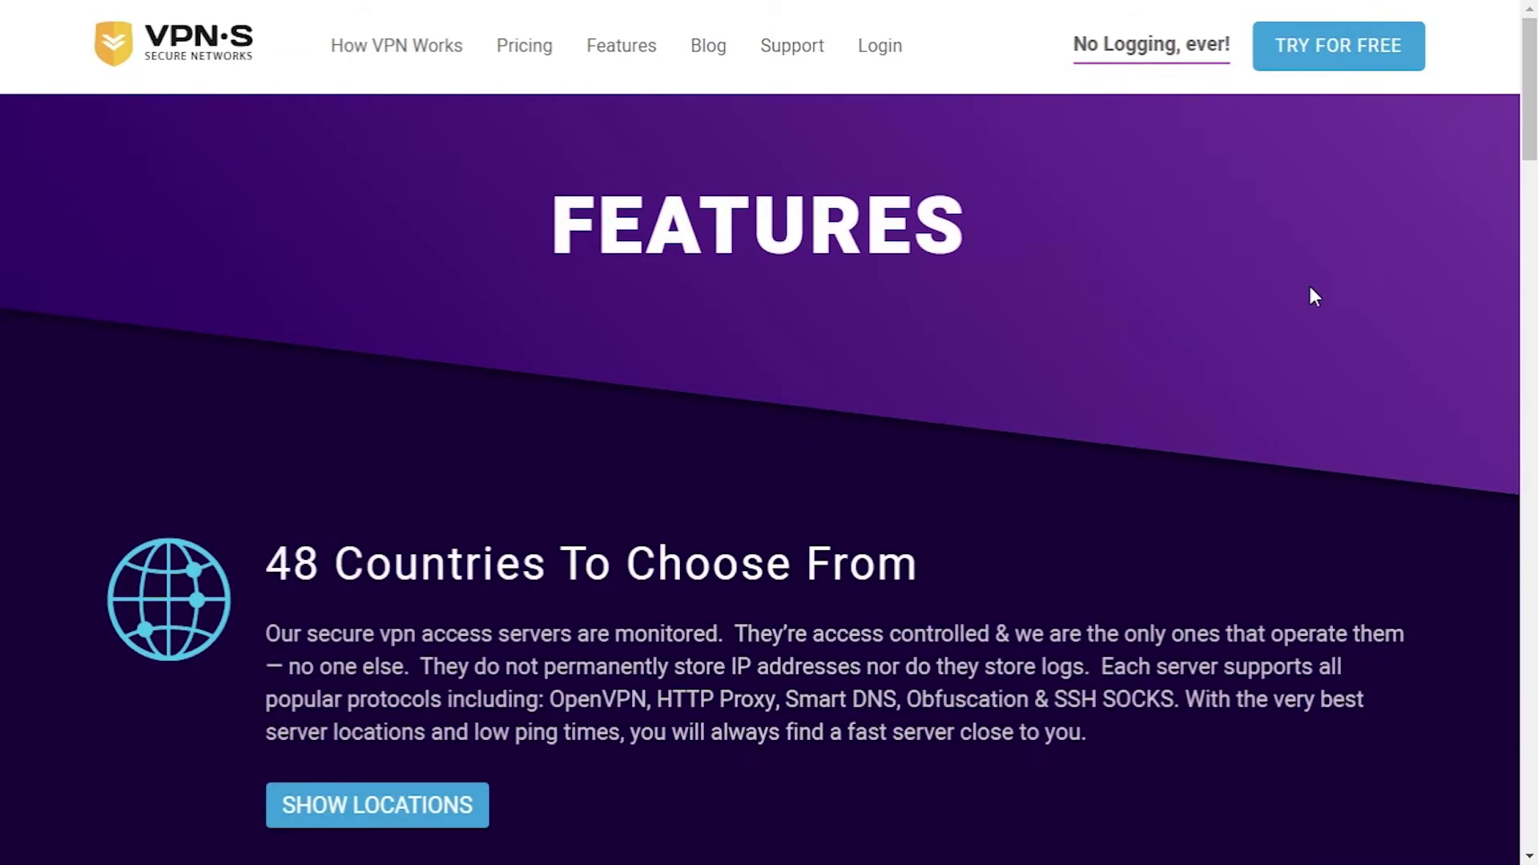
Browse the Features, Free VPN, Corporate VPN and Pricing pages, then choose BUY 1 MONTH.
scroll(1311, 286, "down", 9)
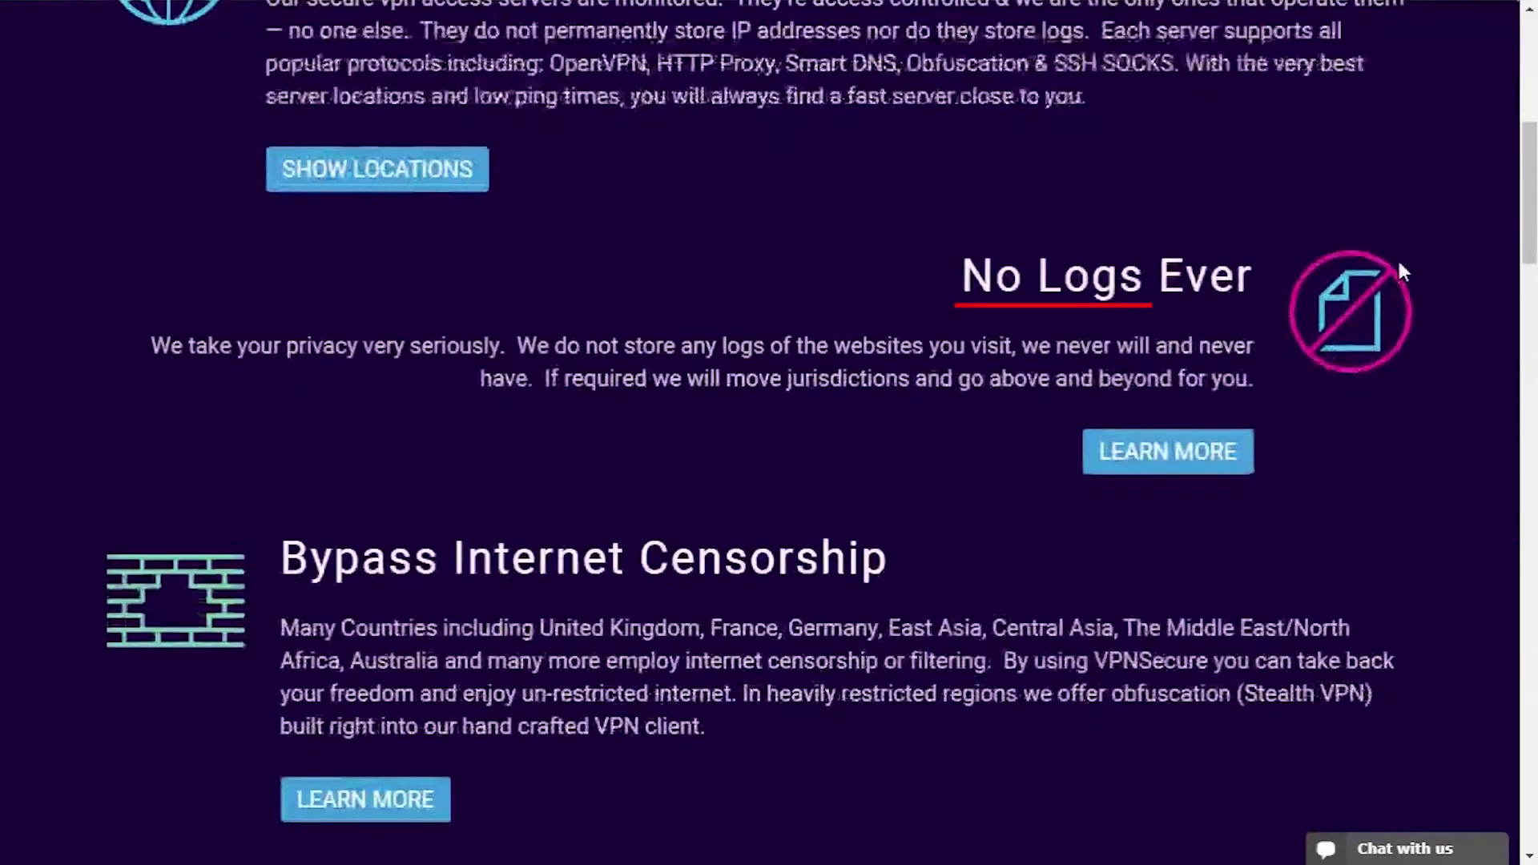
scroll(1411, 216, "down", 4)
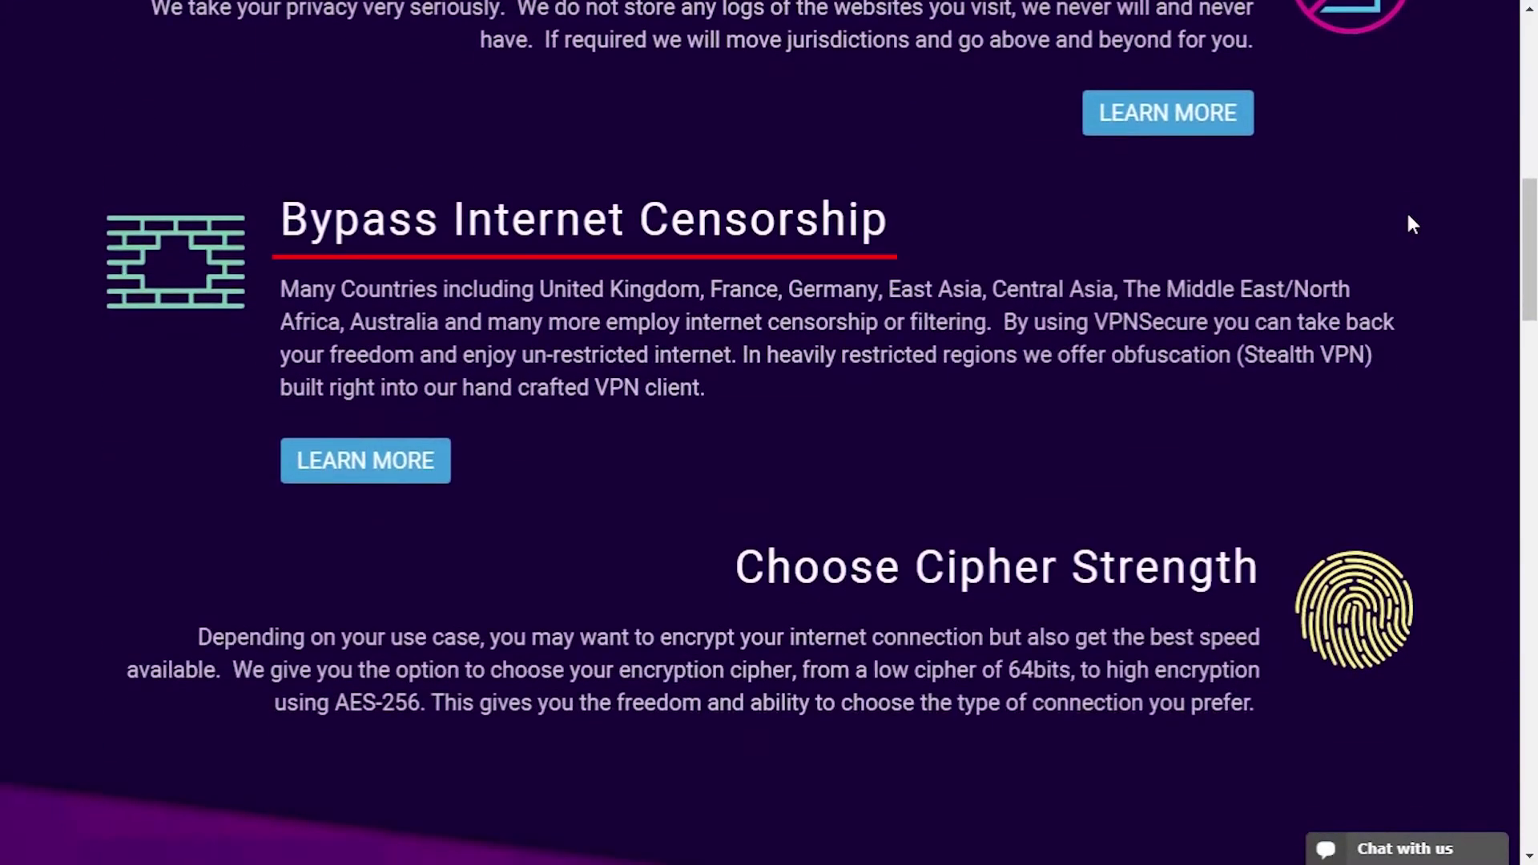
scroll(1409, 217, "down", 4)
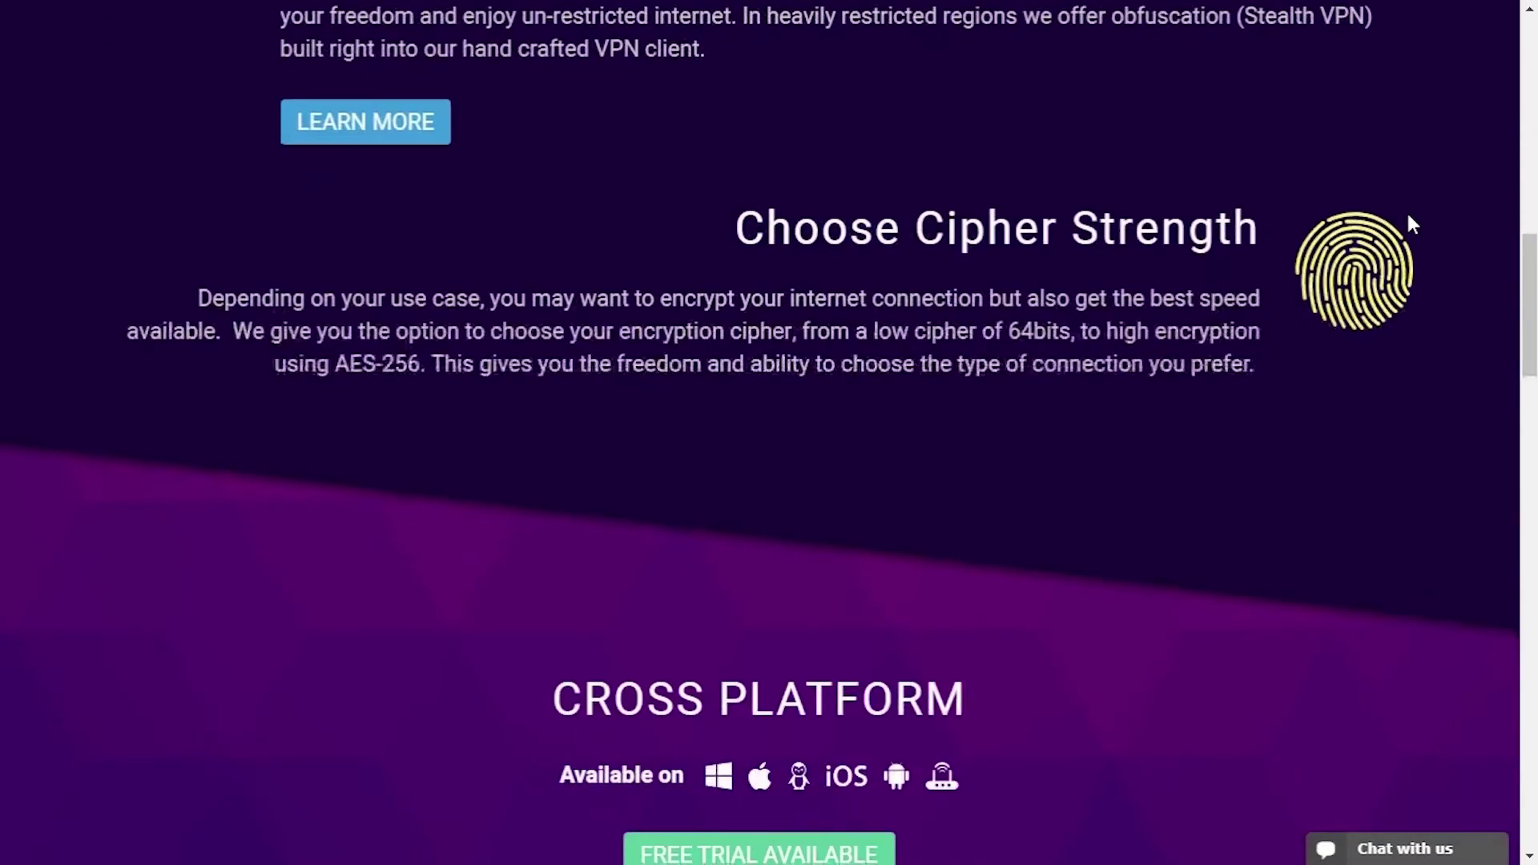
scroll(1413, 225, "down", 6)
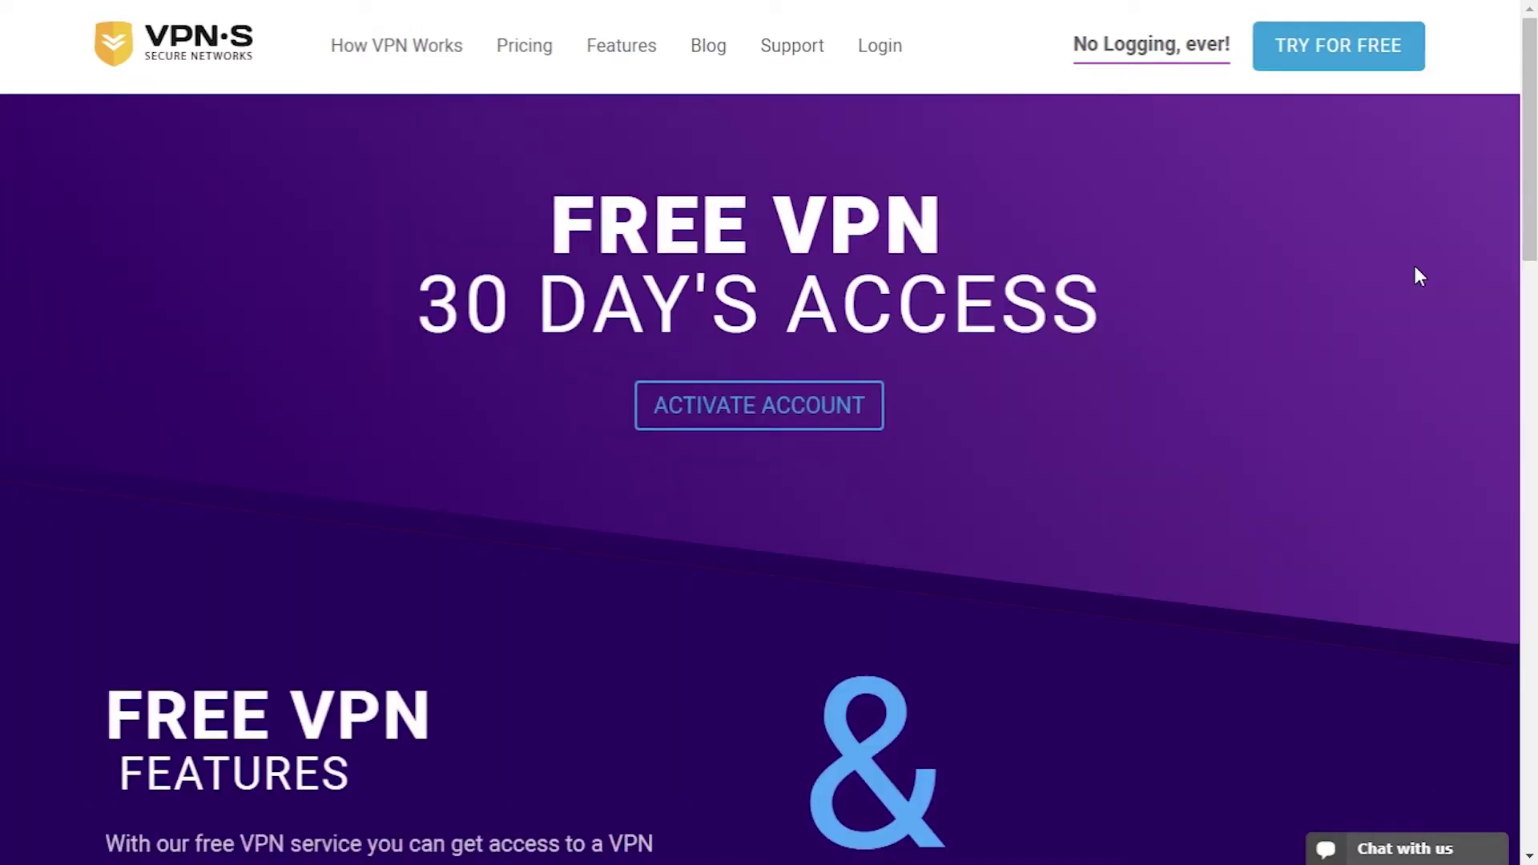
scroll(1415, 268, "down", 6)
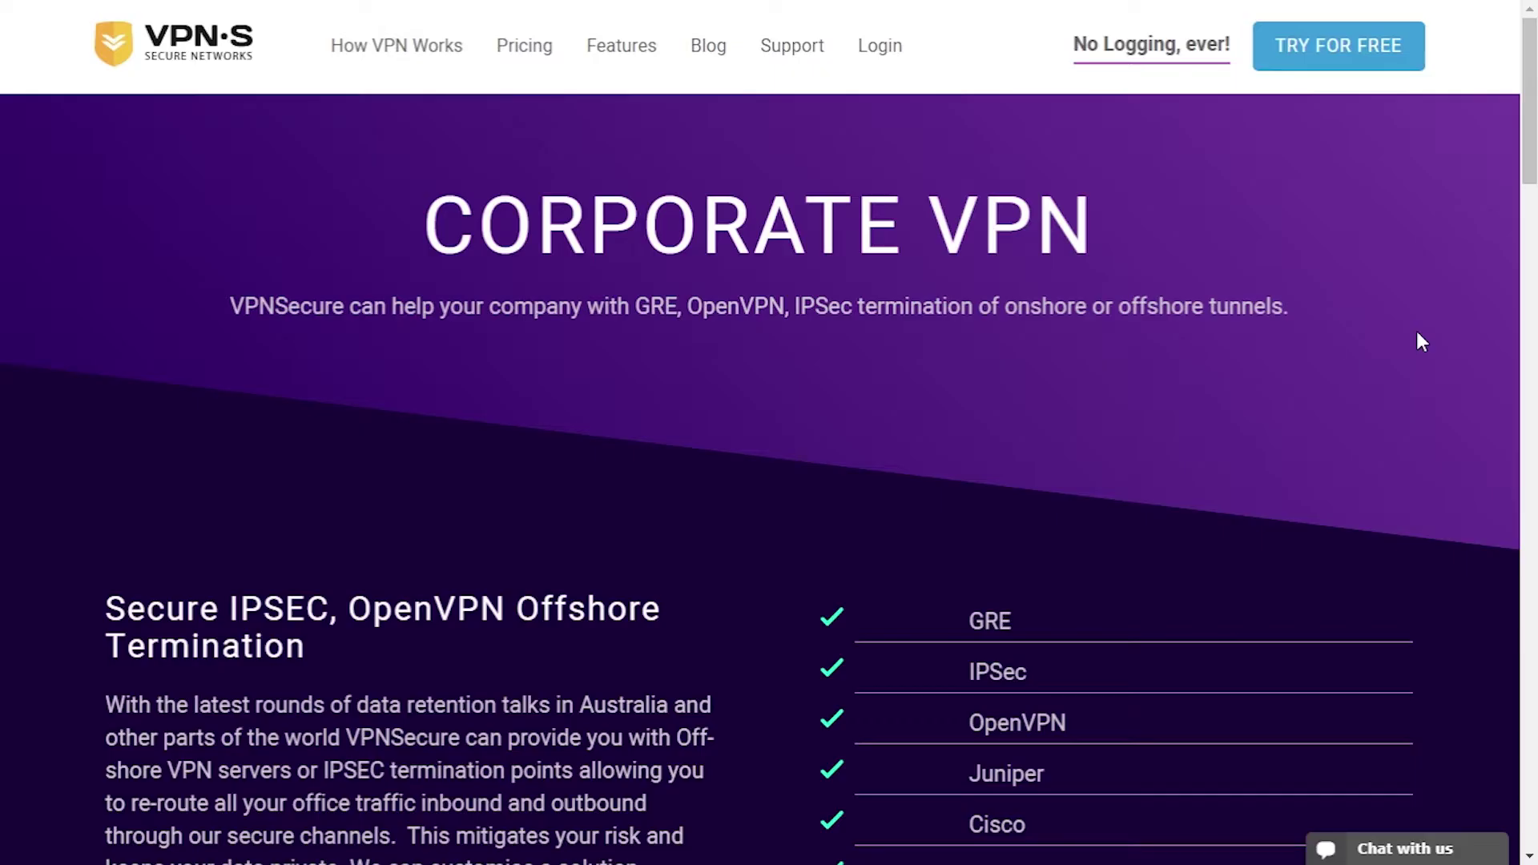
scroll(1419, 343, "down", 4)
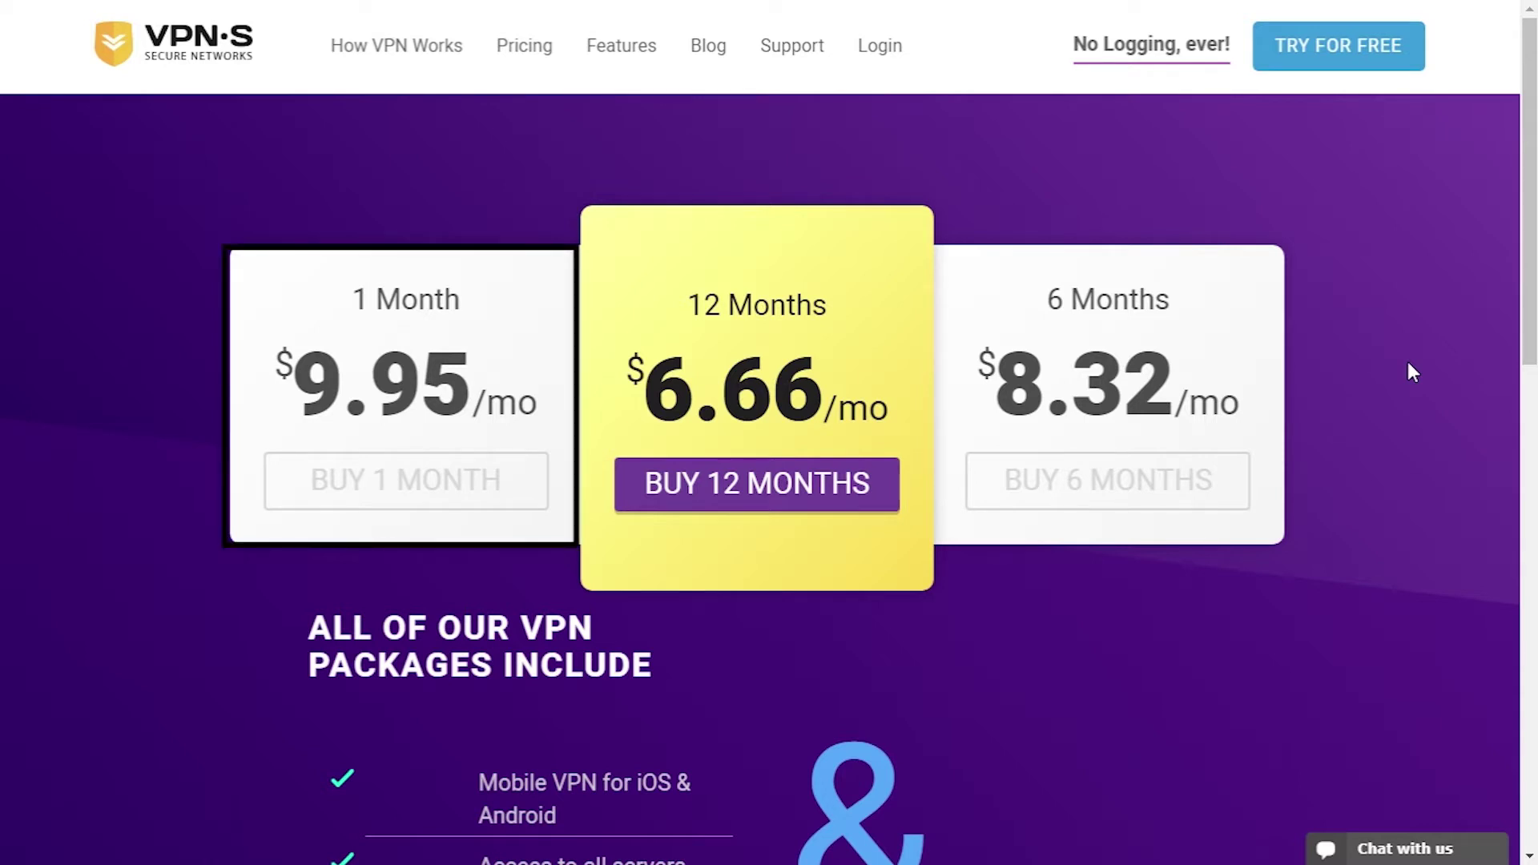
left_click(398, 496)
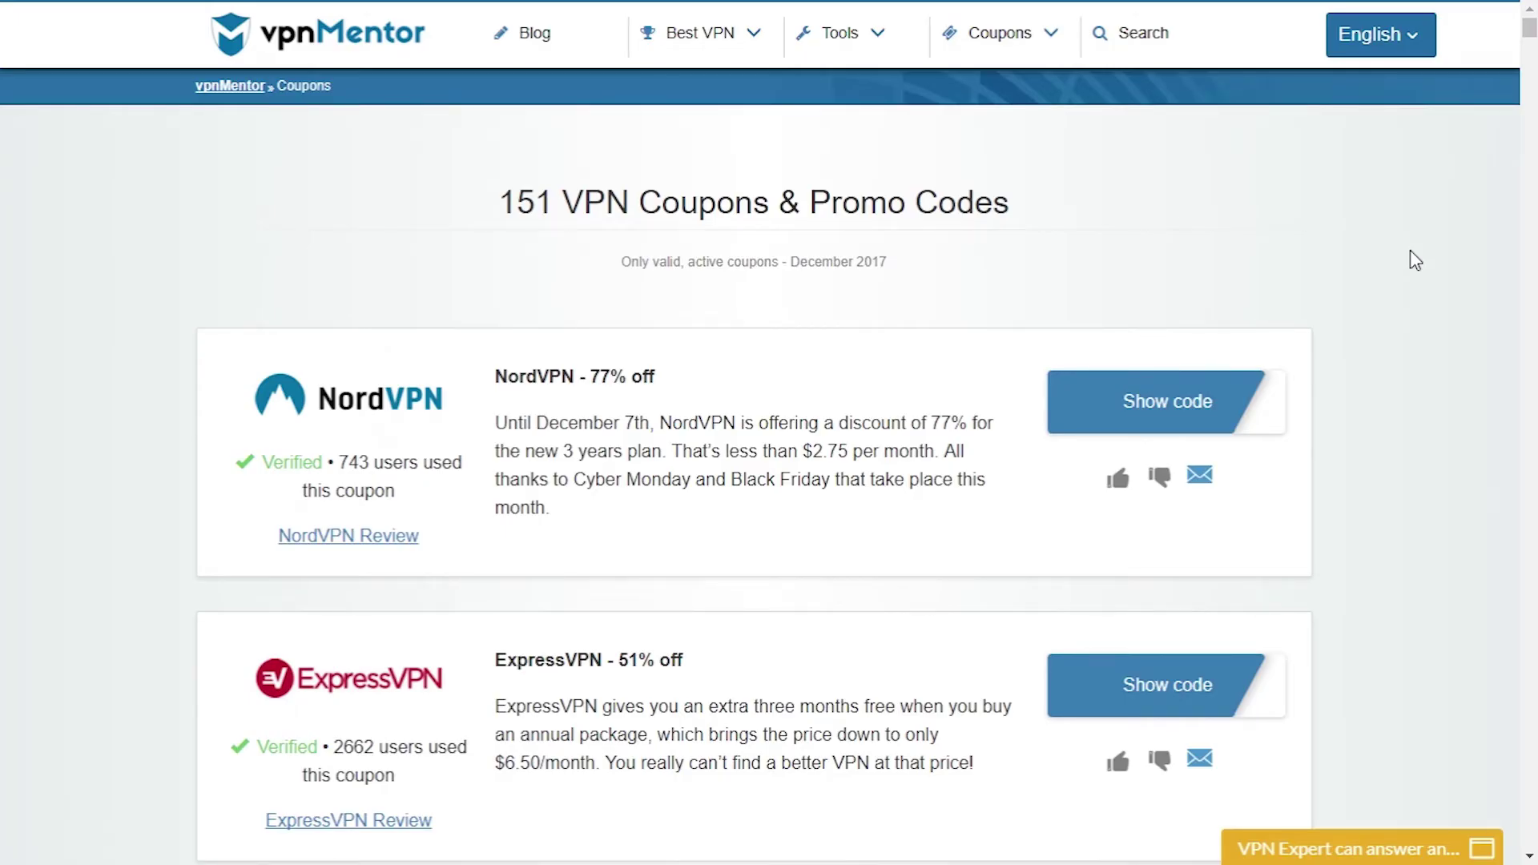
Scroll the vpnMentor coupon list down to the VPNSecure coupon card.
scroll(1409, 251, "down", 20)
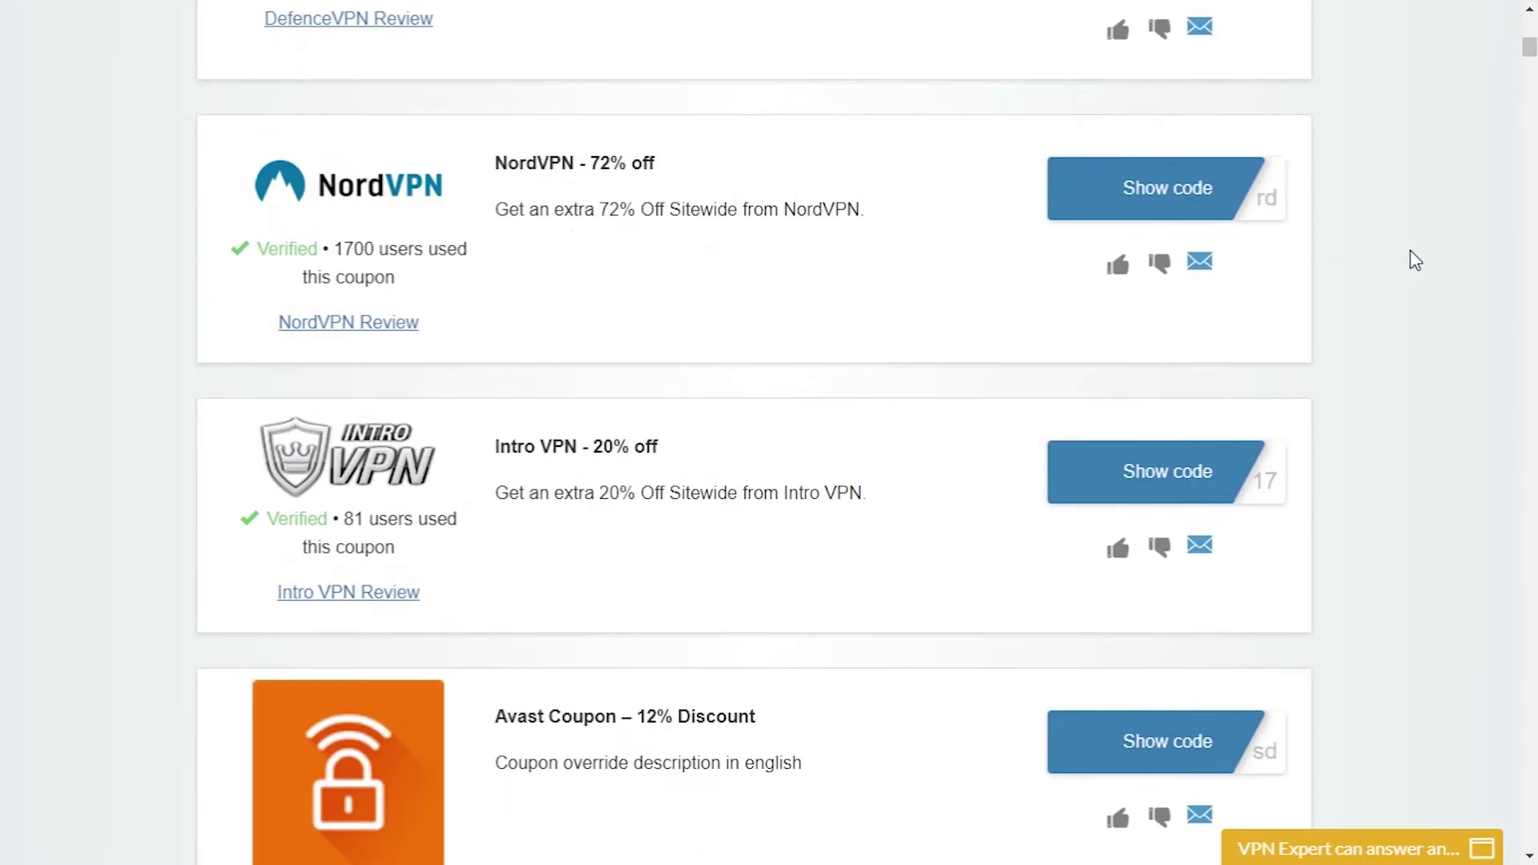
scroll(1409, 250, "down", 20)
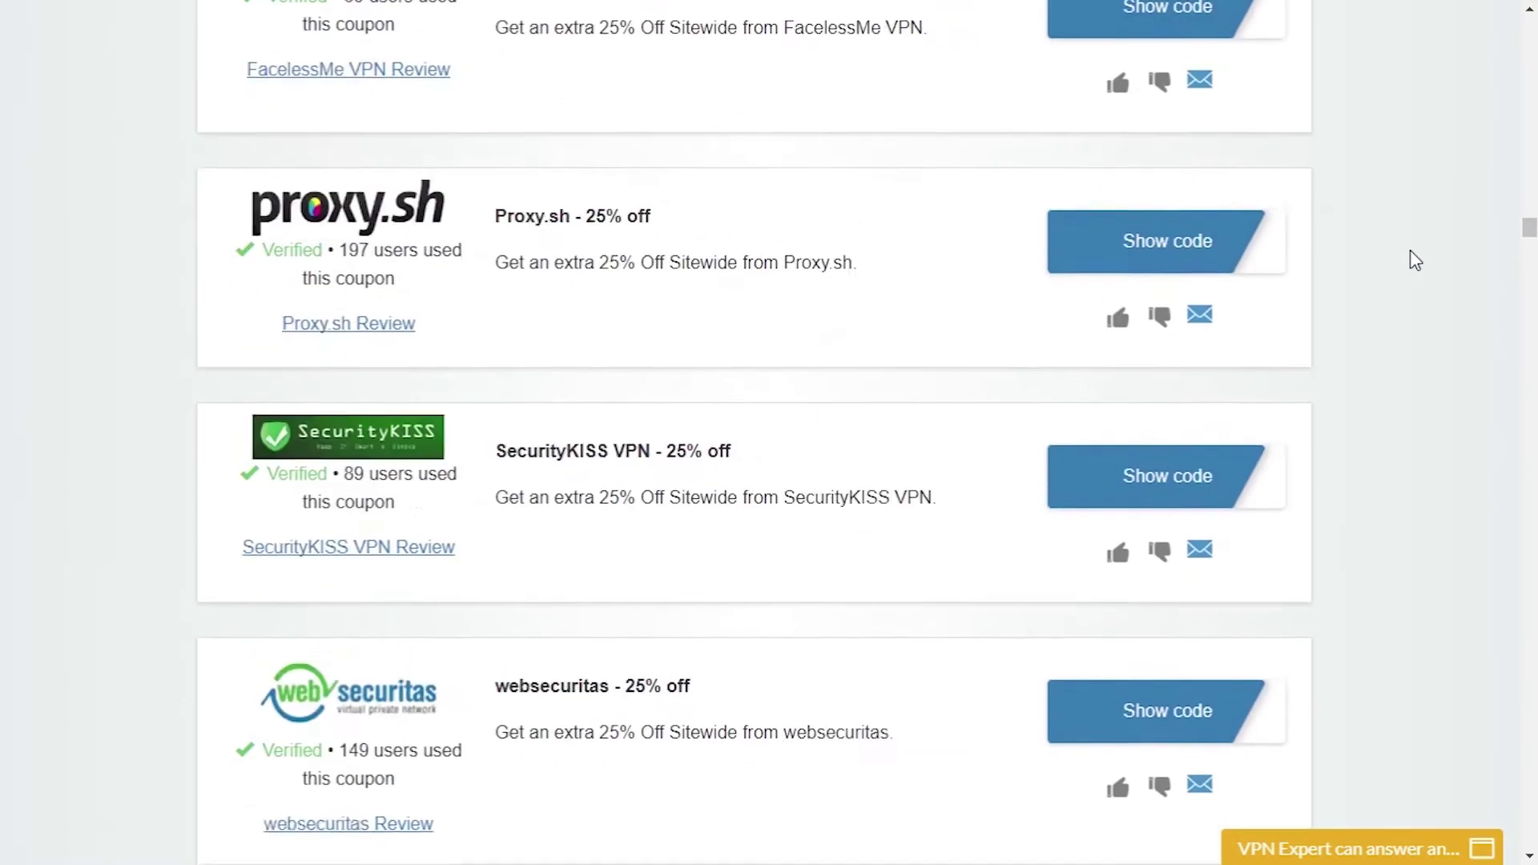
scroll(1412, 260, "down", 8)
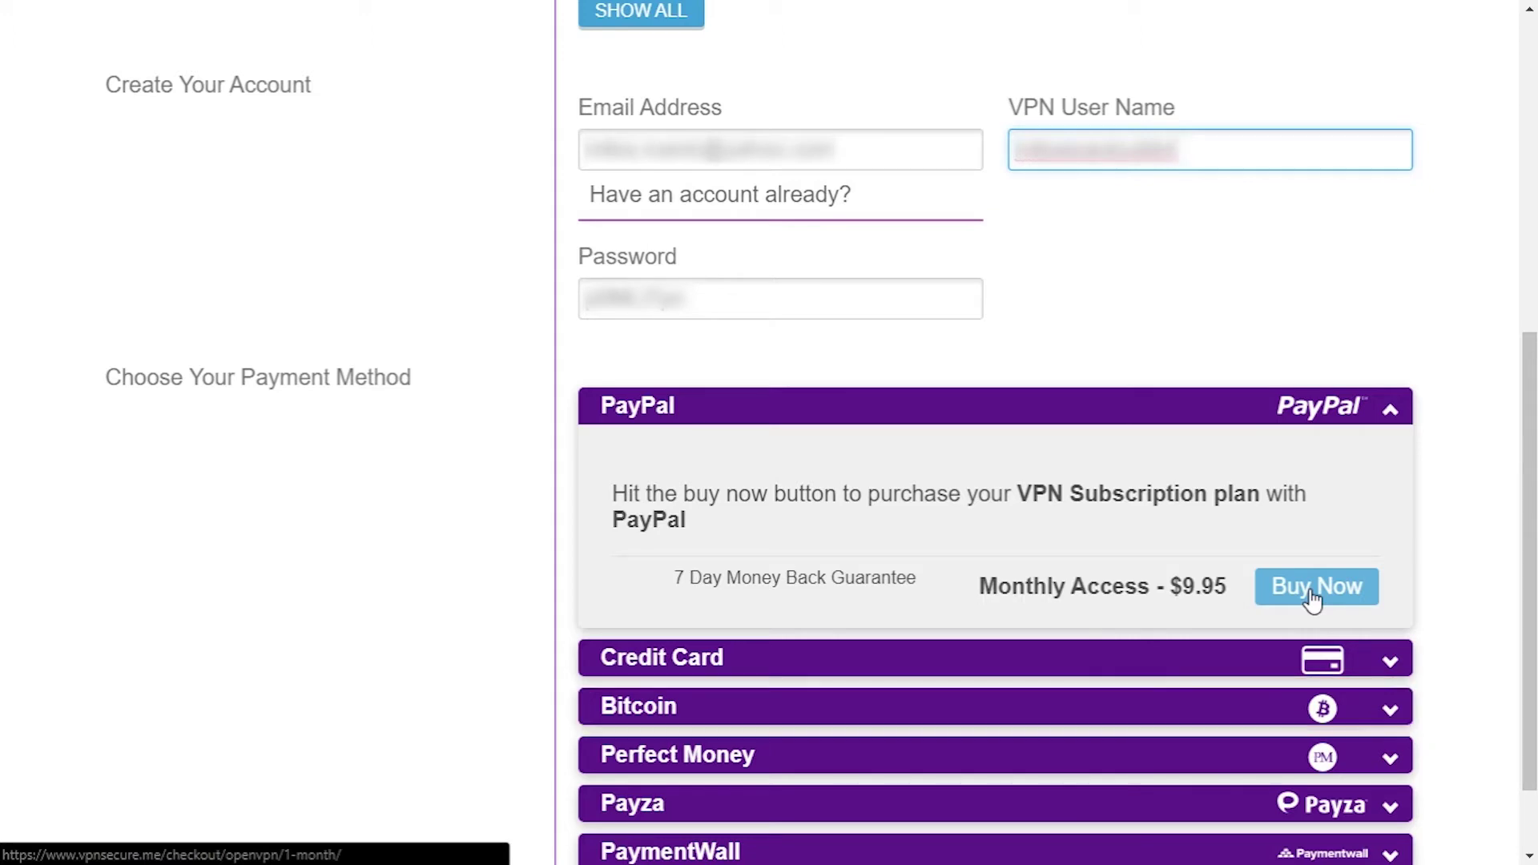
Pay $9.95 for OpenVPN Monthly Access by logging into PayPal, then return to vpnsecure.me.
left_click(1312, 597)
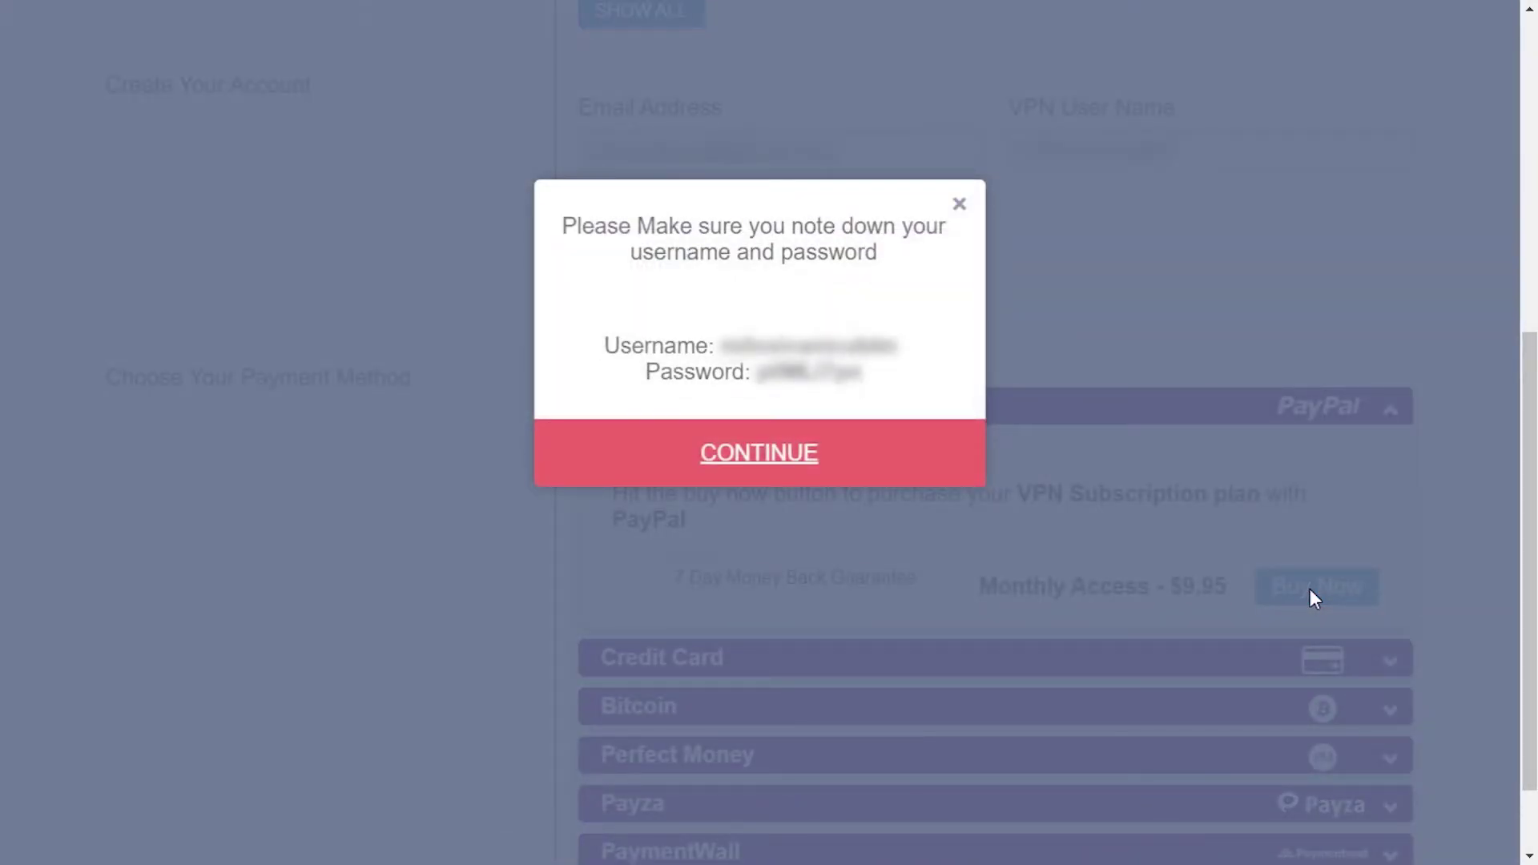
left_click(757, 450)
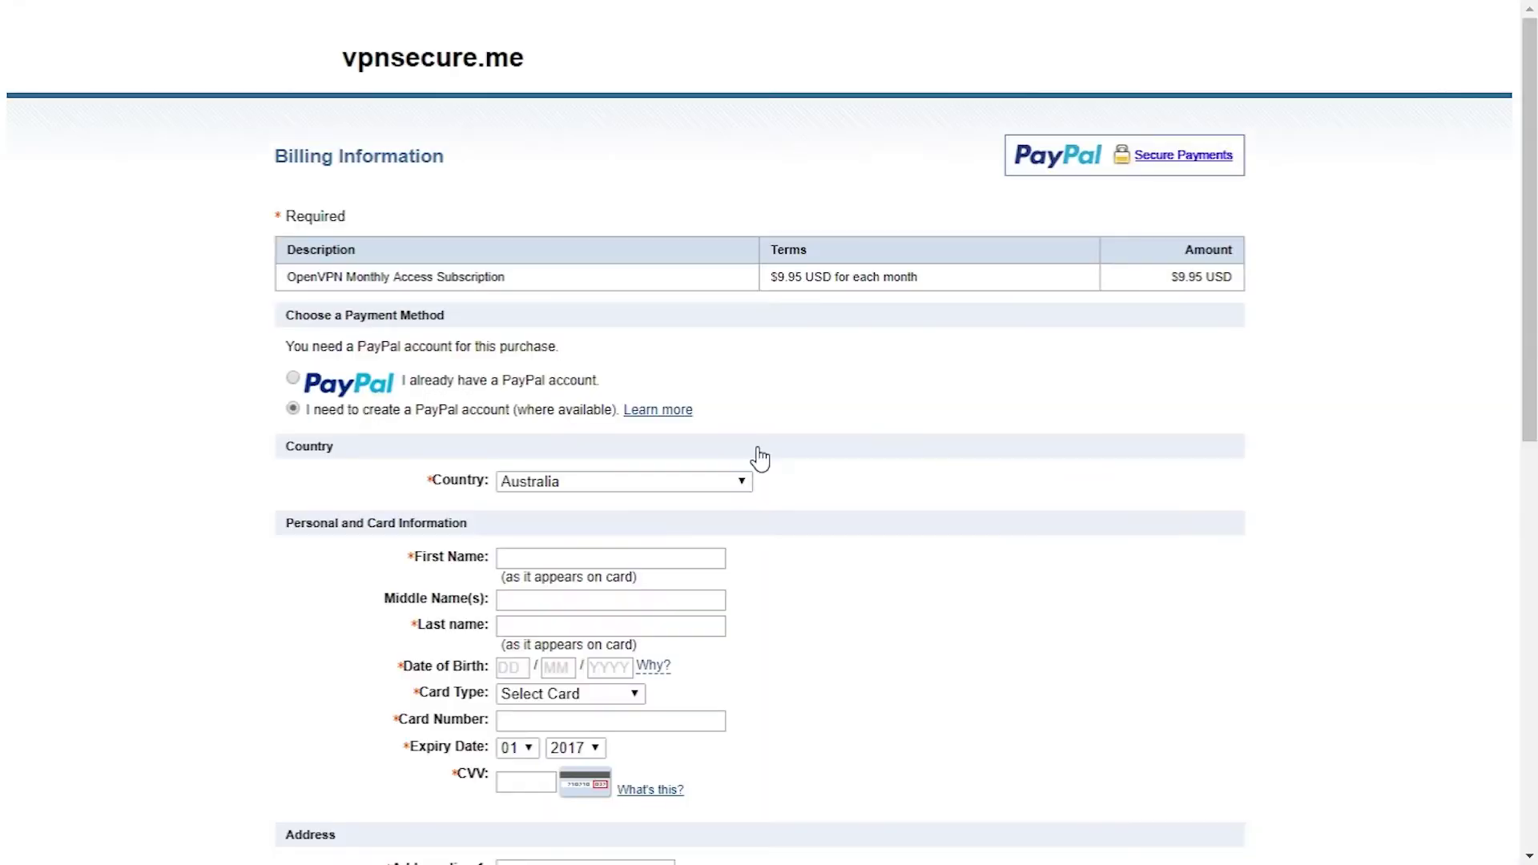
left_click(292, 378)
left_click(329, 425)
type("user@example.com")
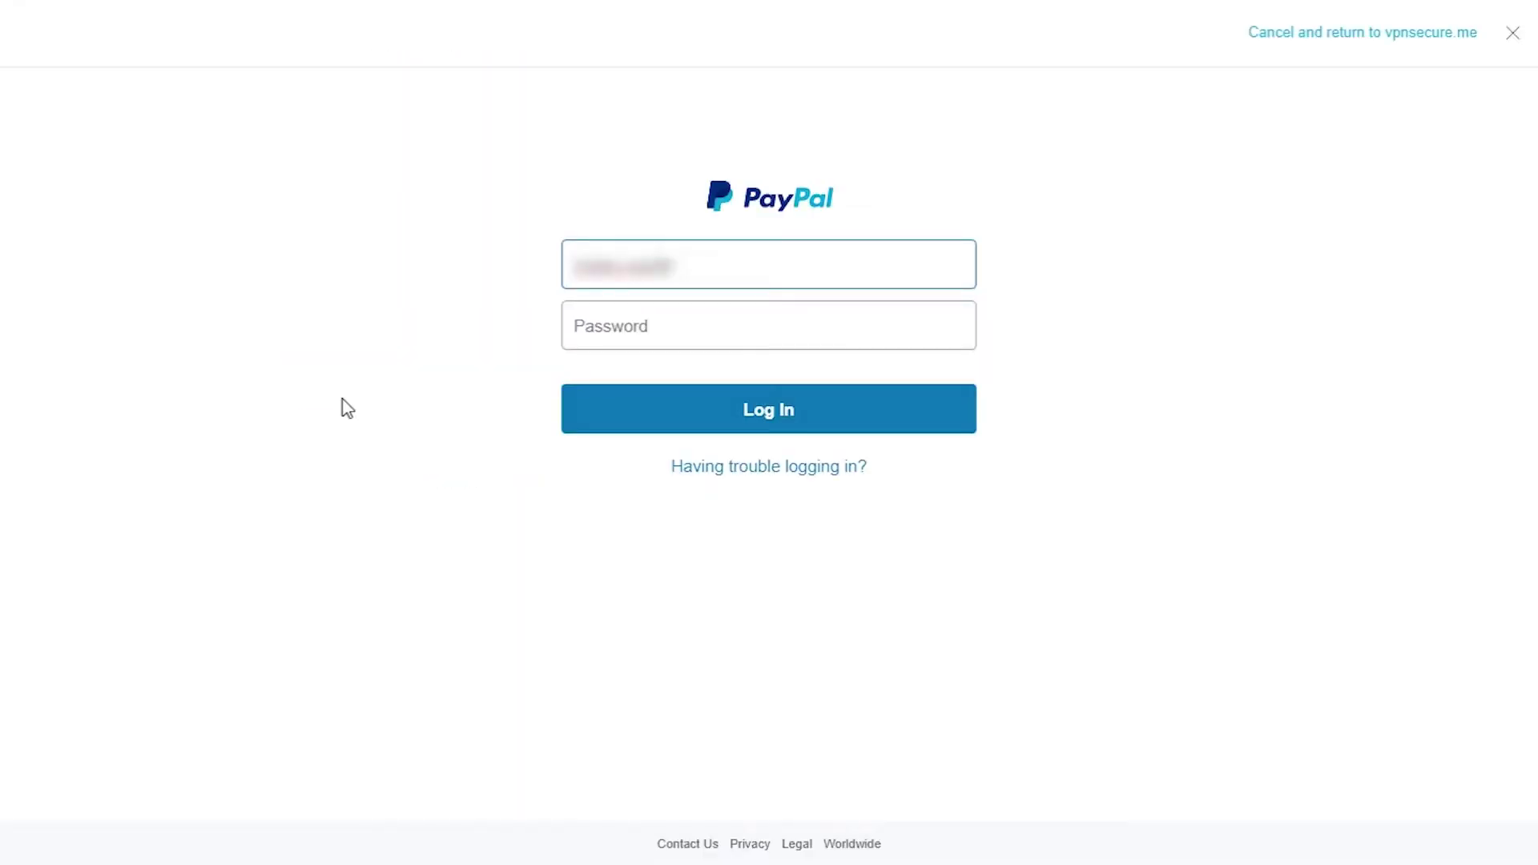
key("Tab")
type("password")
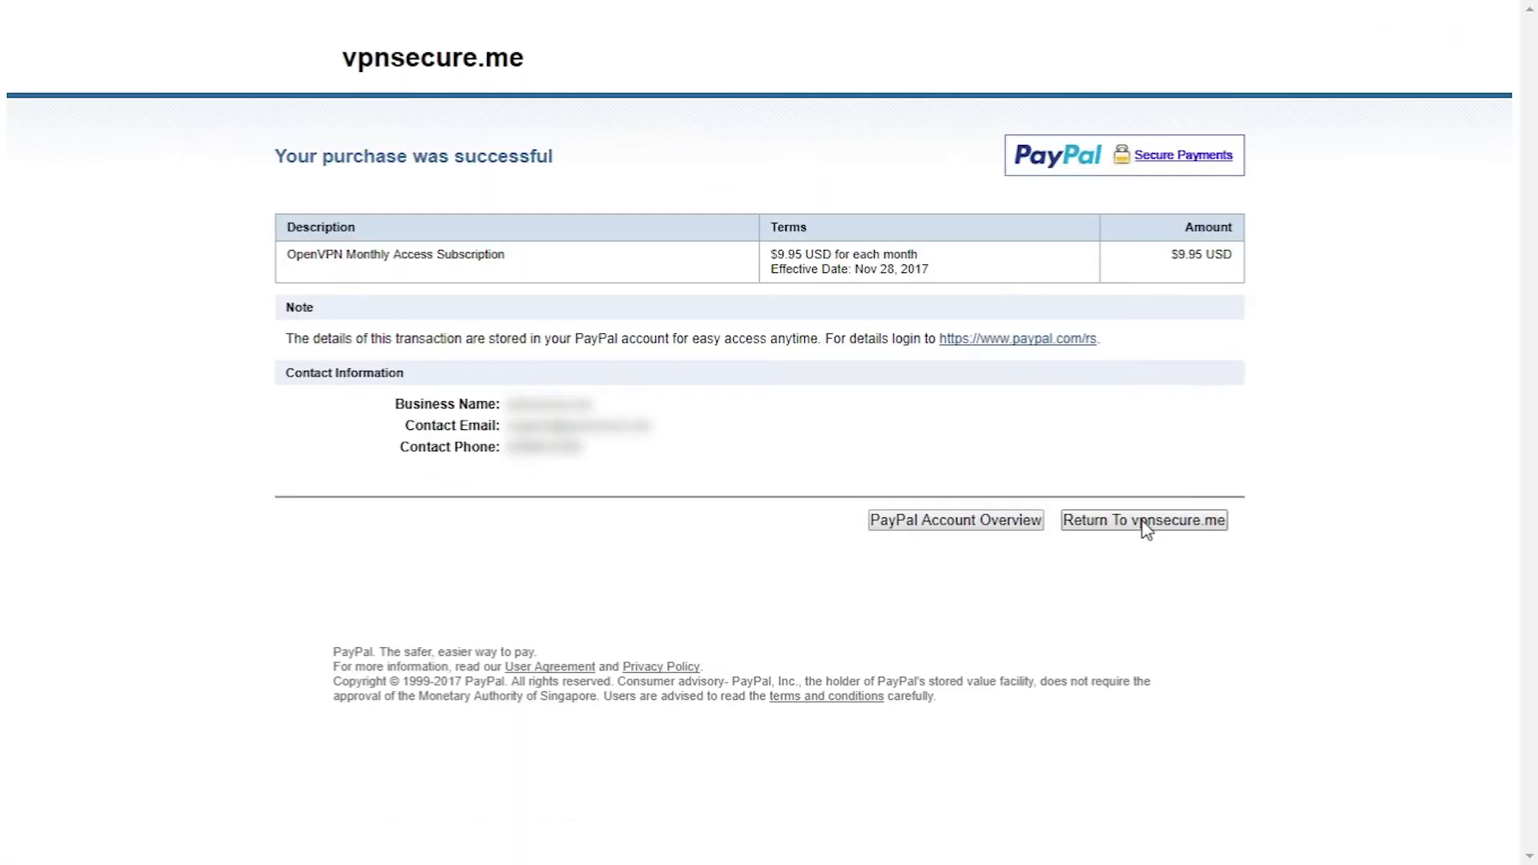
left_click(1143, 521)
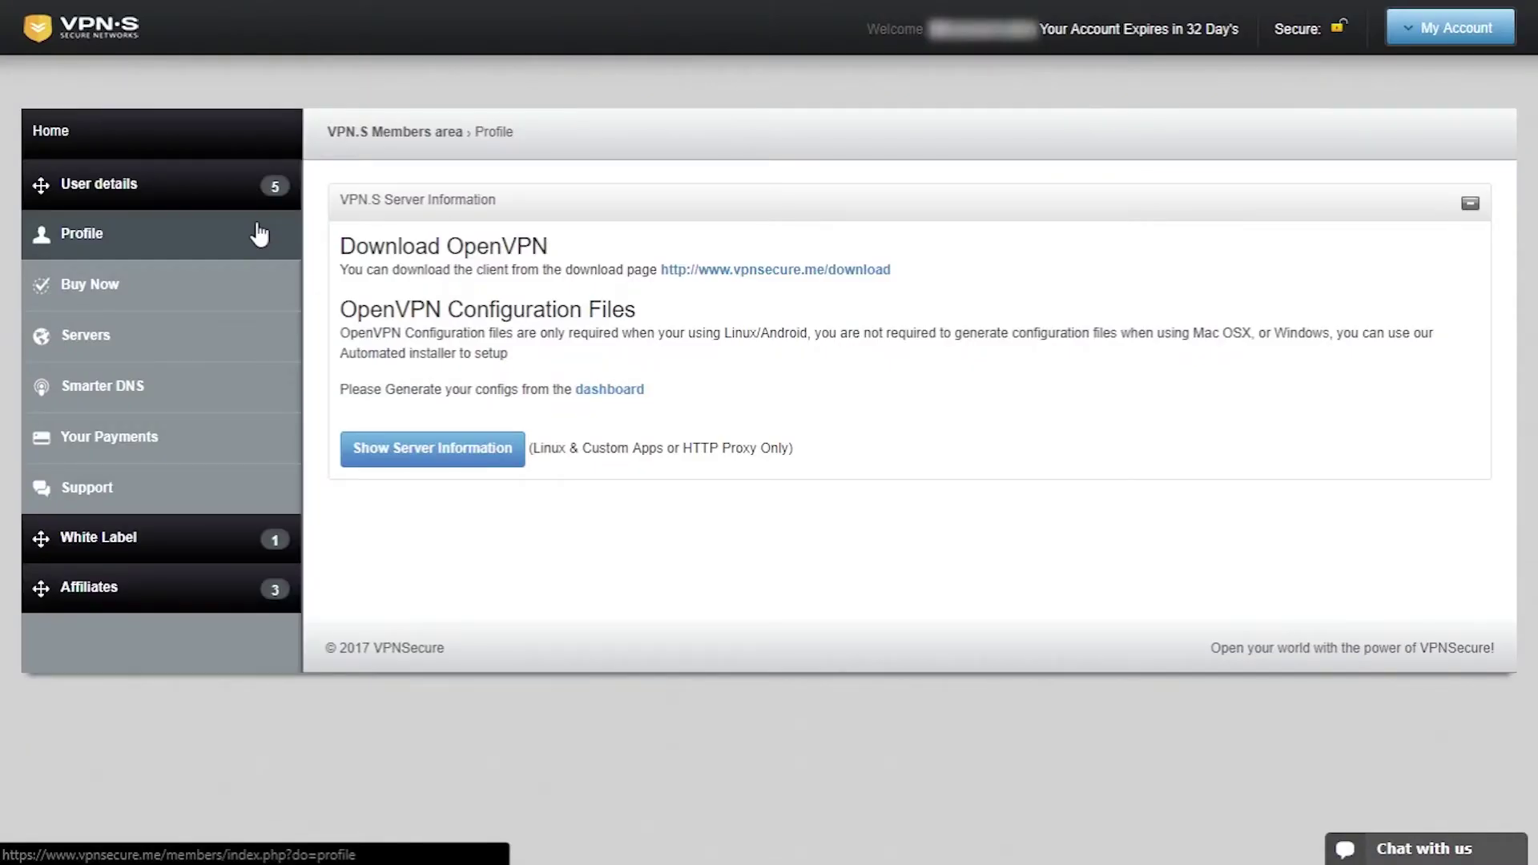
Review the account profile and the available plan options without changing the plan.
left_click(257, 237)
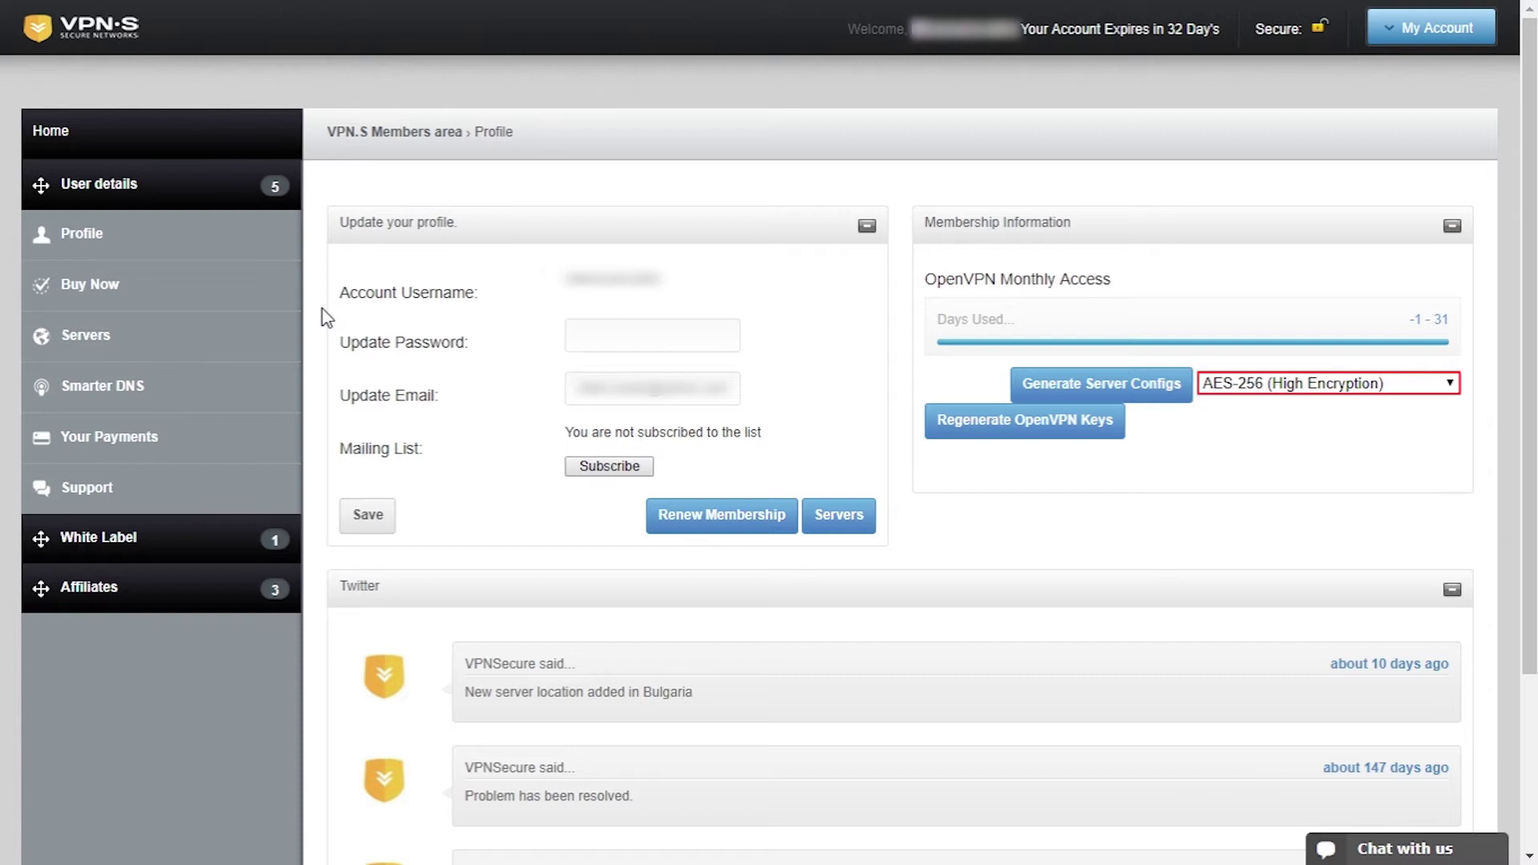
left_click(210, 280)
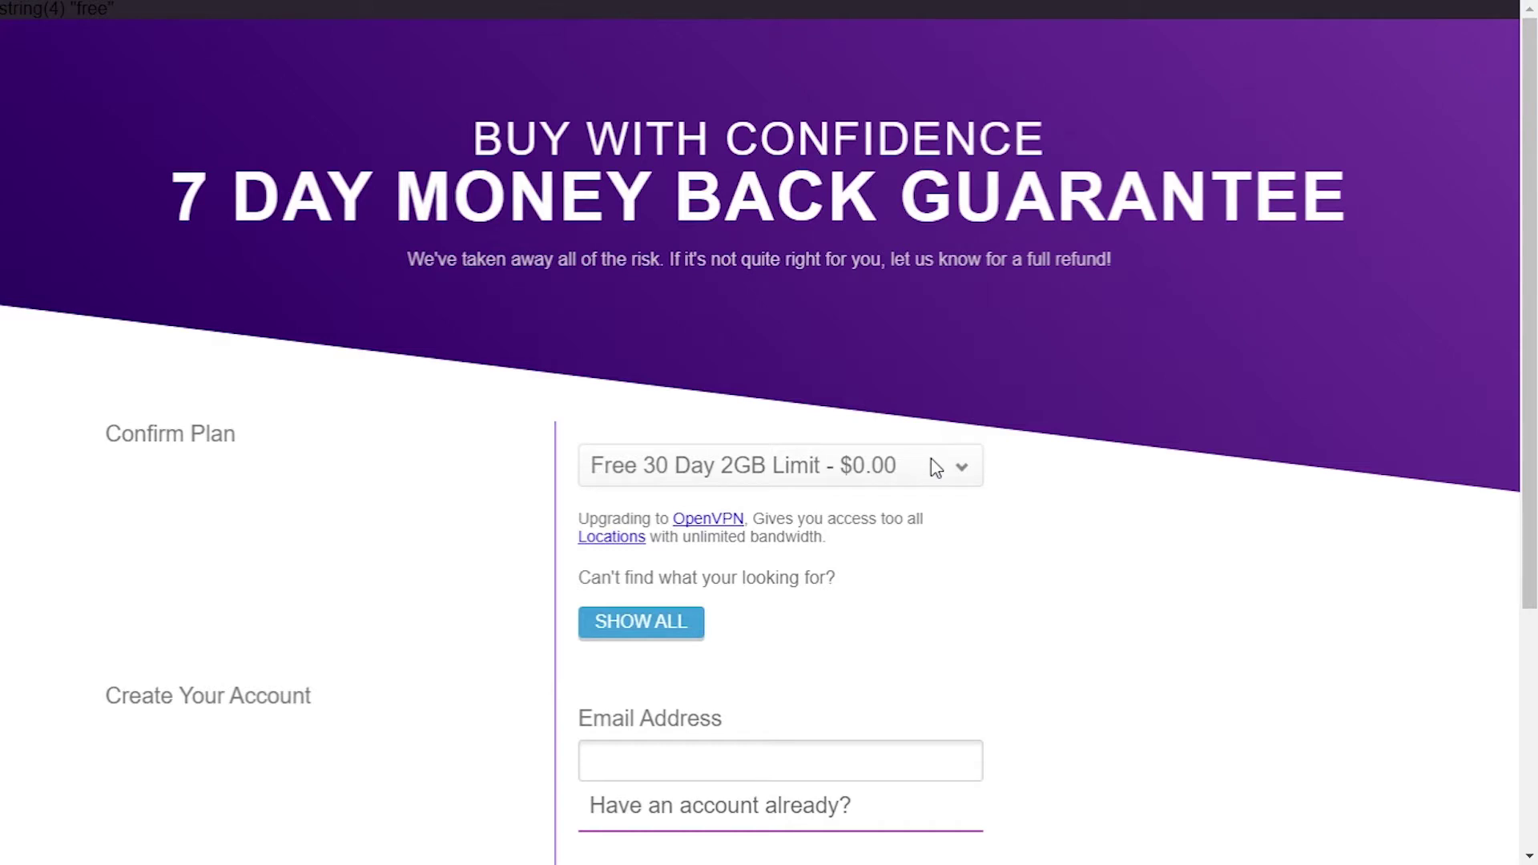
left_click(945, 468)
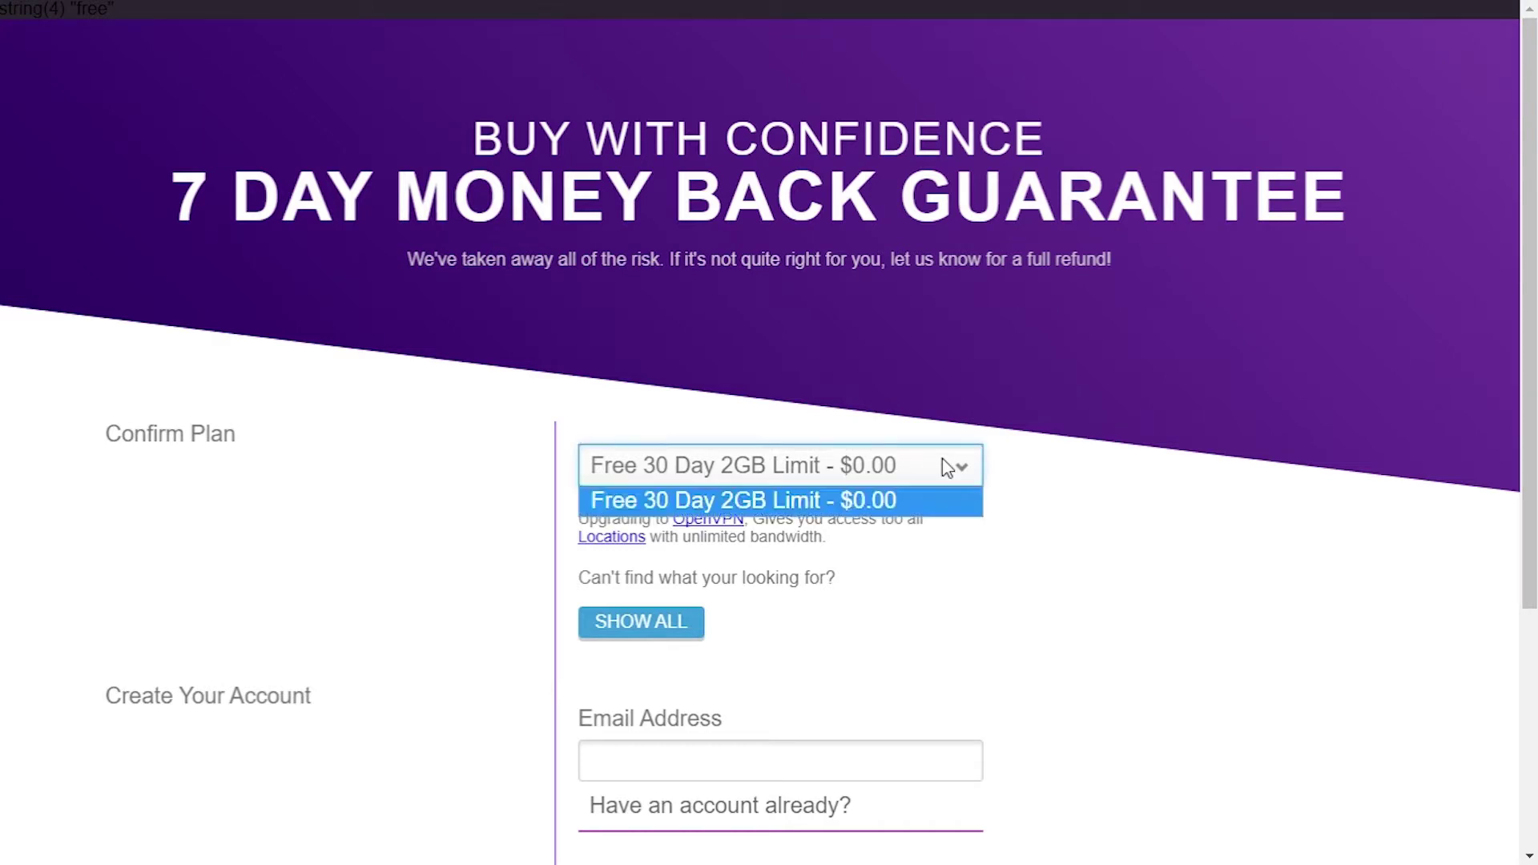
left_click(943, 460)
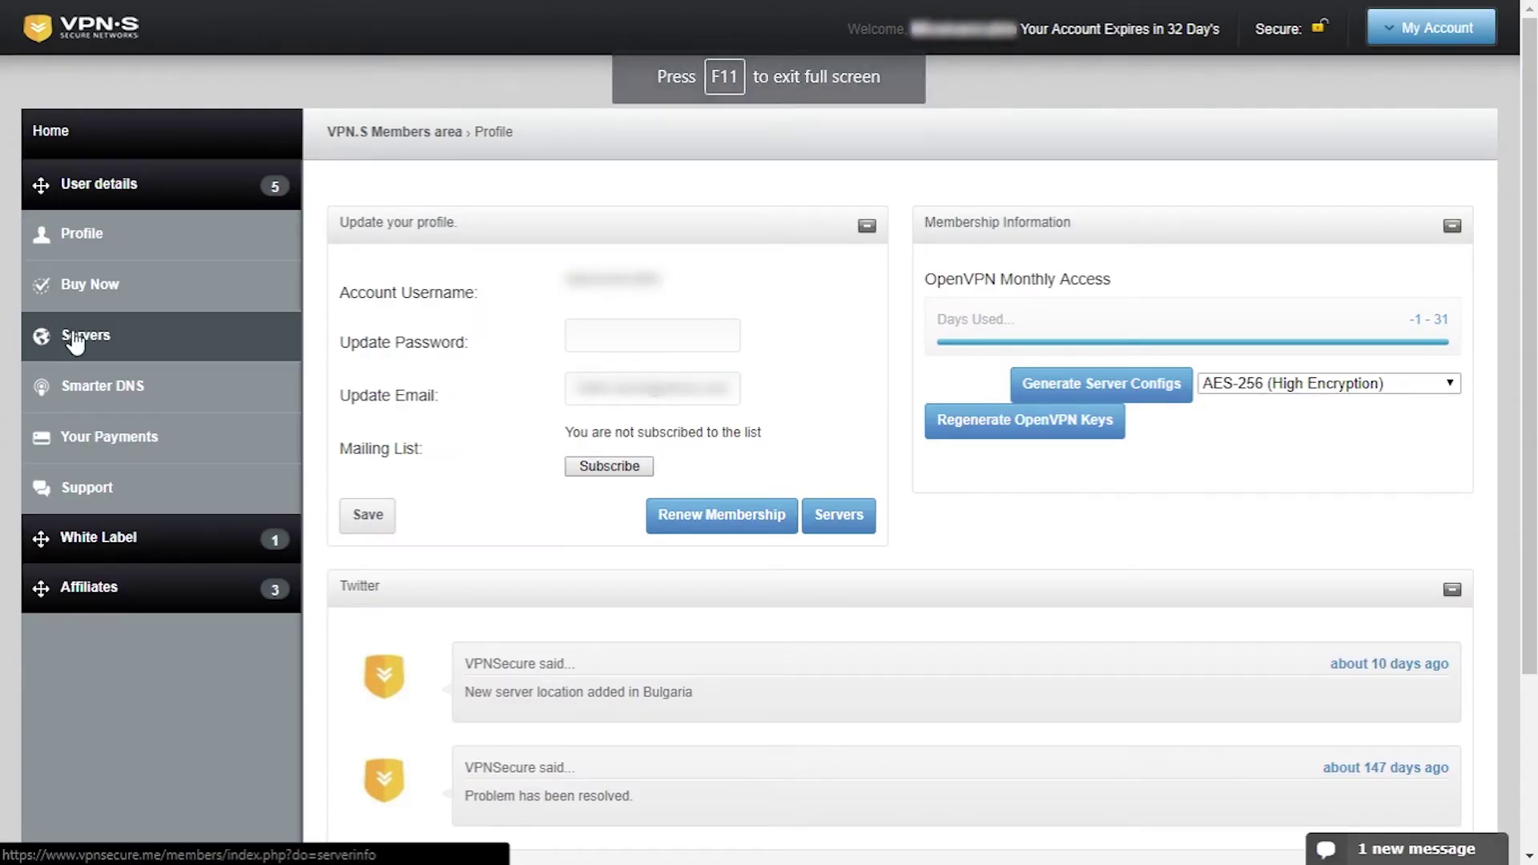
Check the Servers, Smarter DNS, Your Payments and Support pages, then run the VPNS_2.1.5.exe installer.
left_click(74, 339)
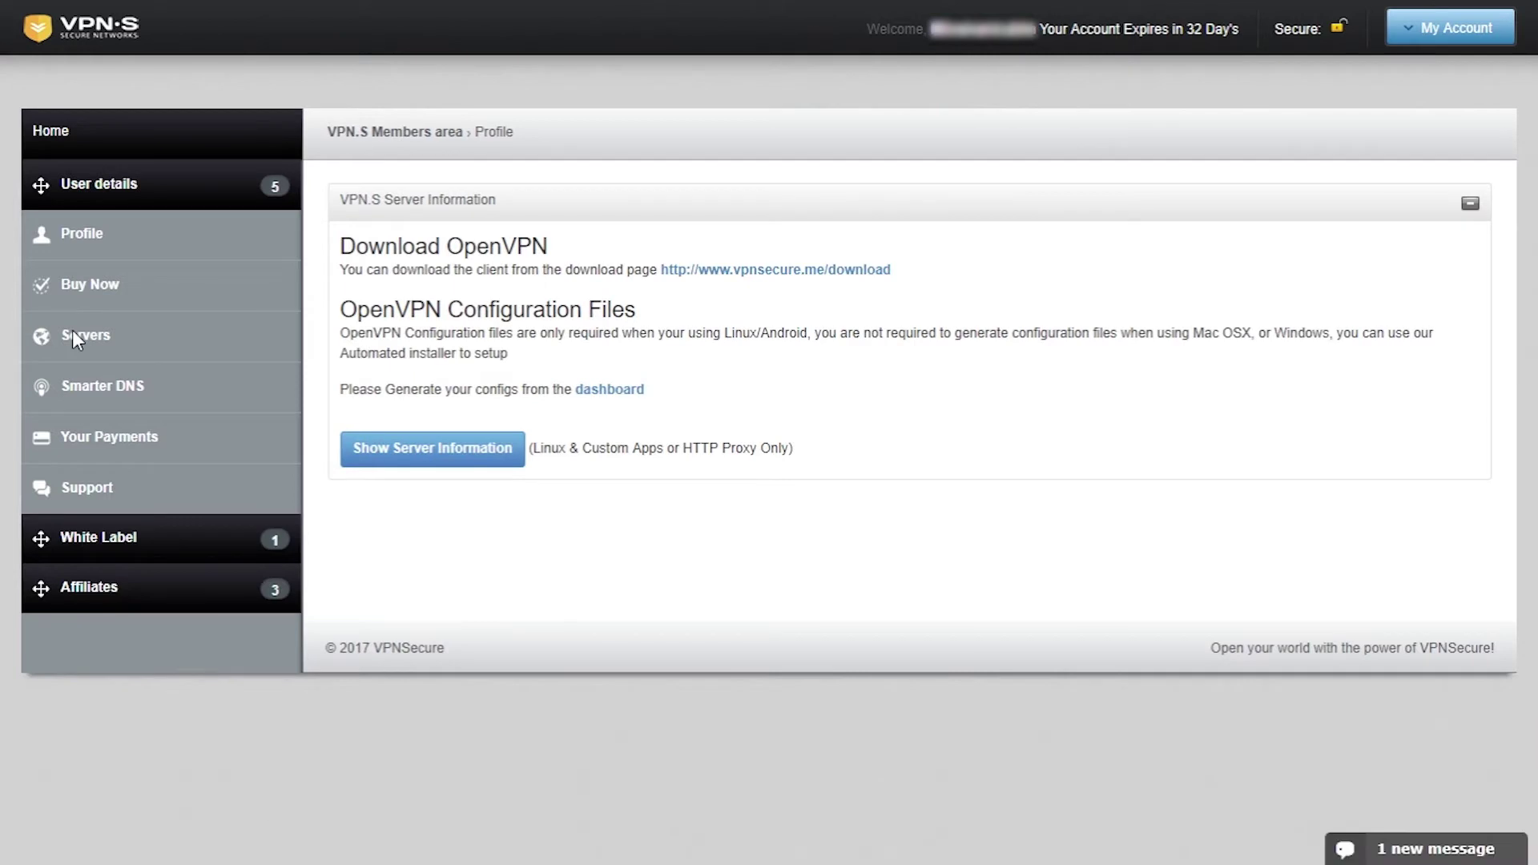
left_click(88, 386)
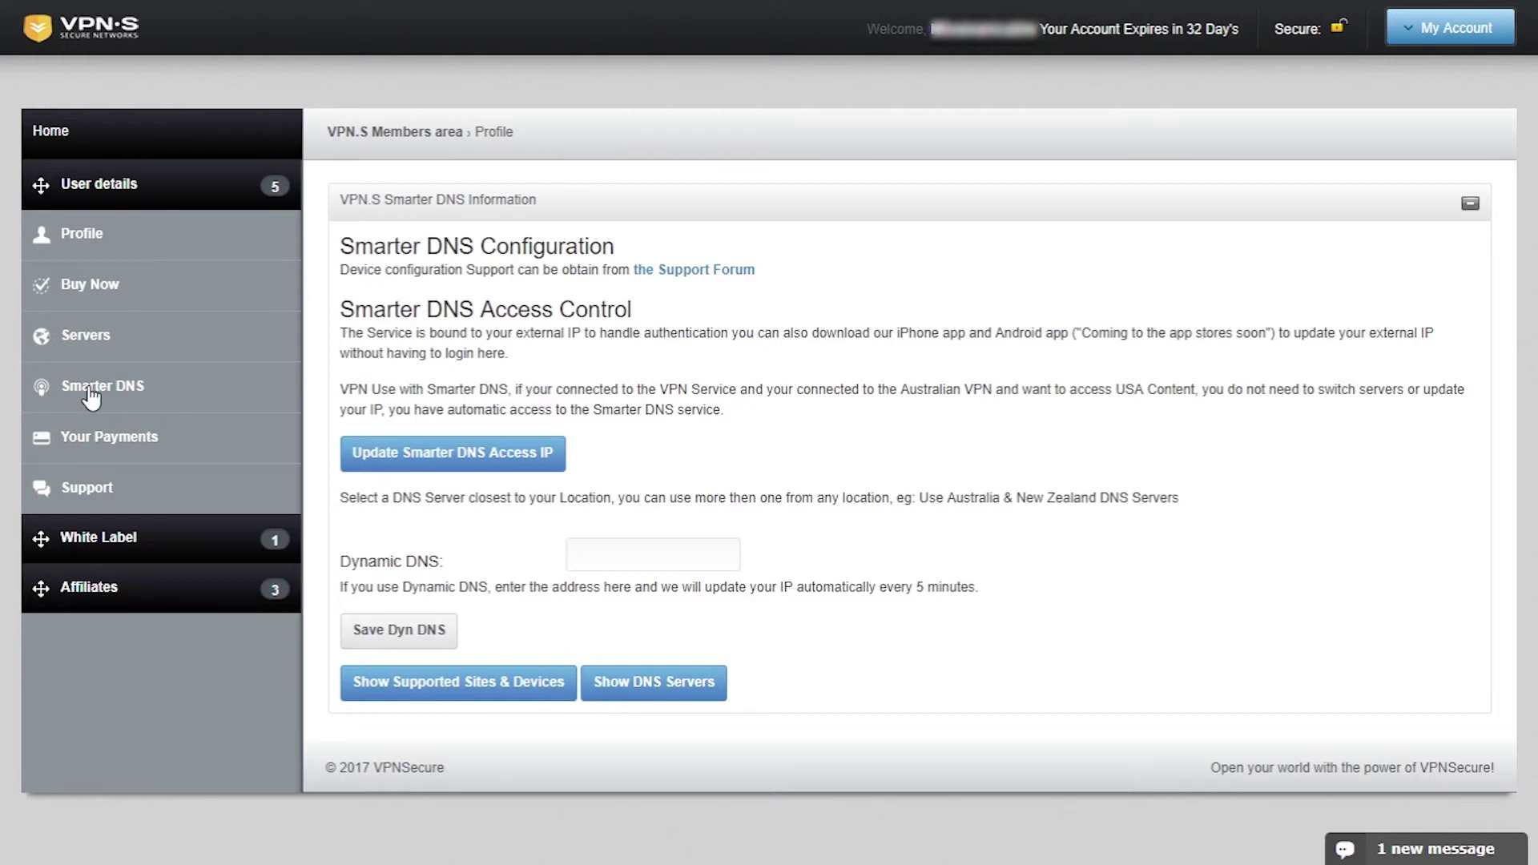
left_click(90, 436)
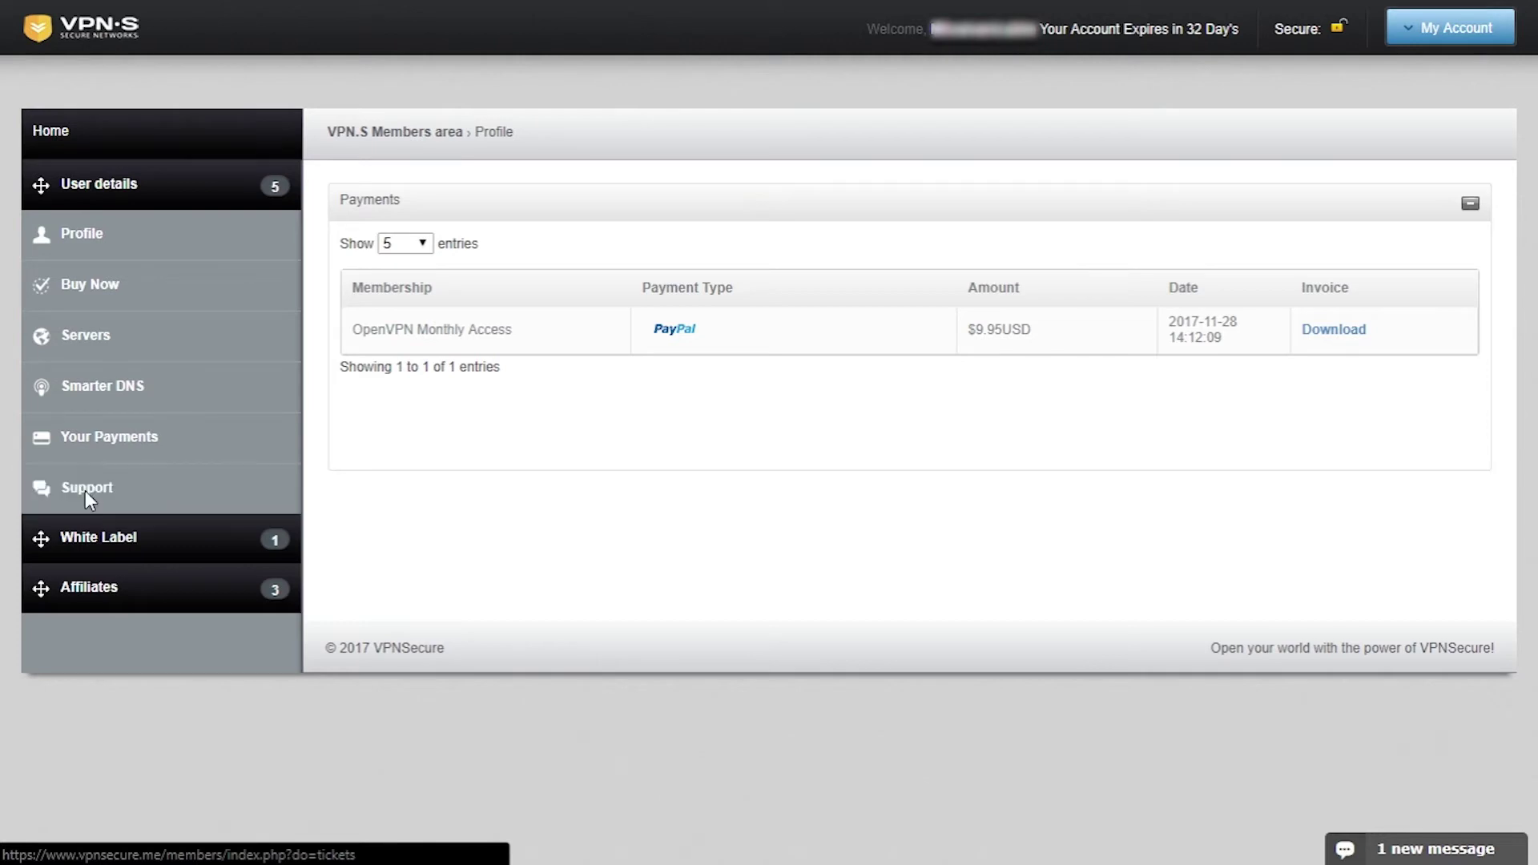
left_click(85, 493)
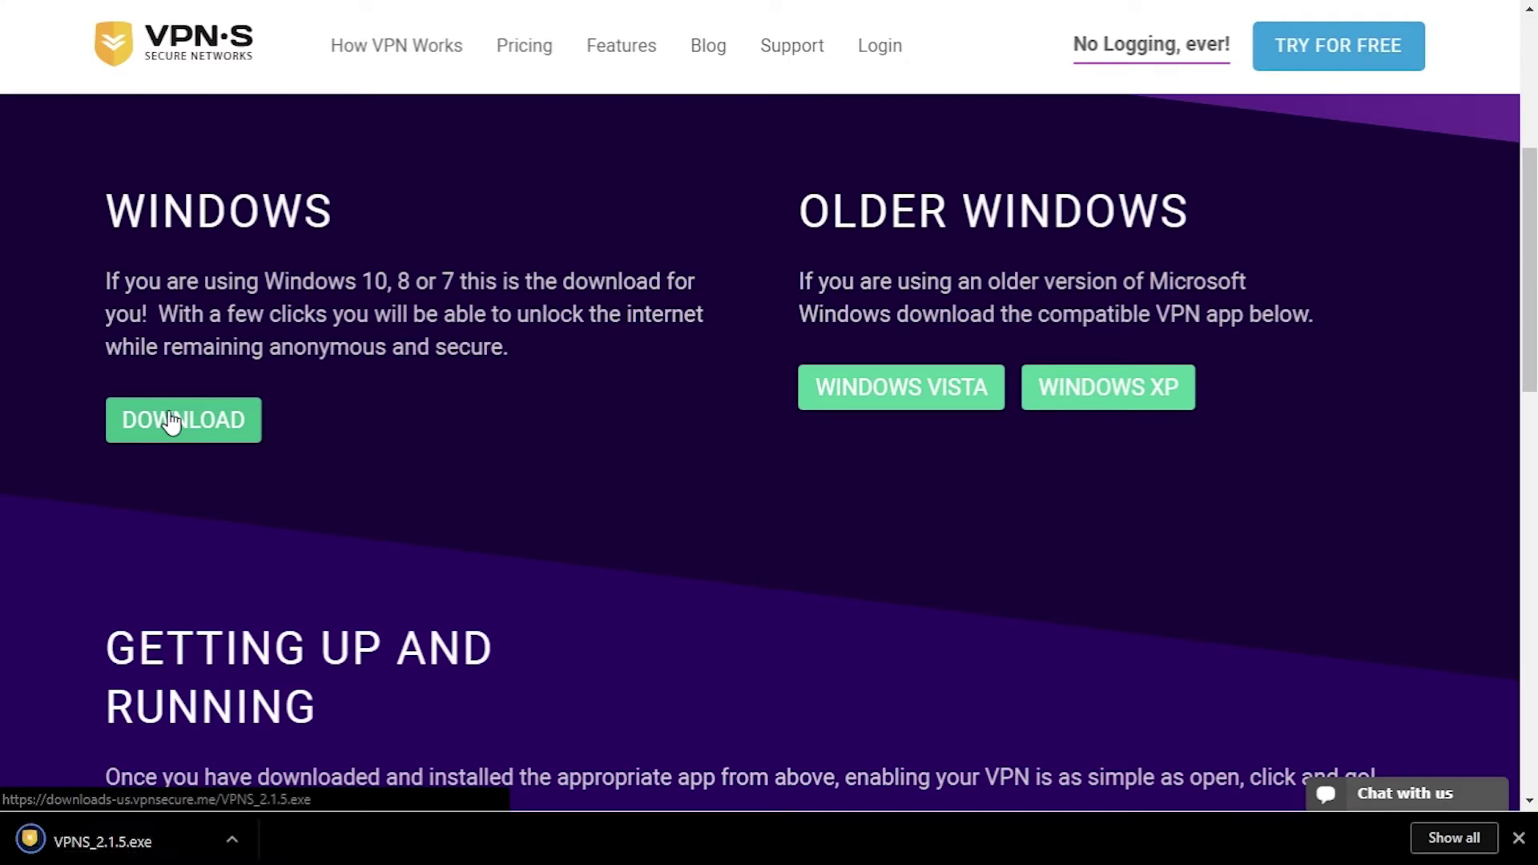
key("F11")
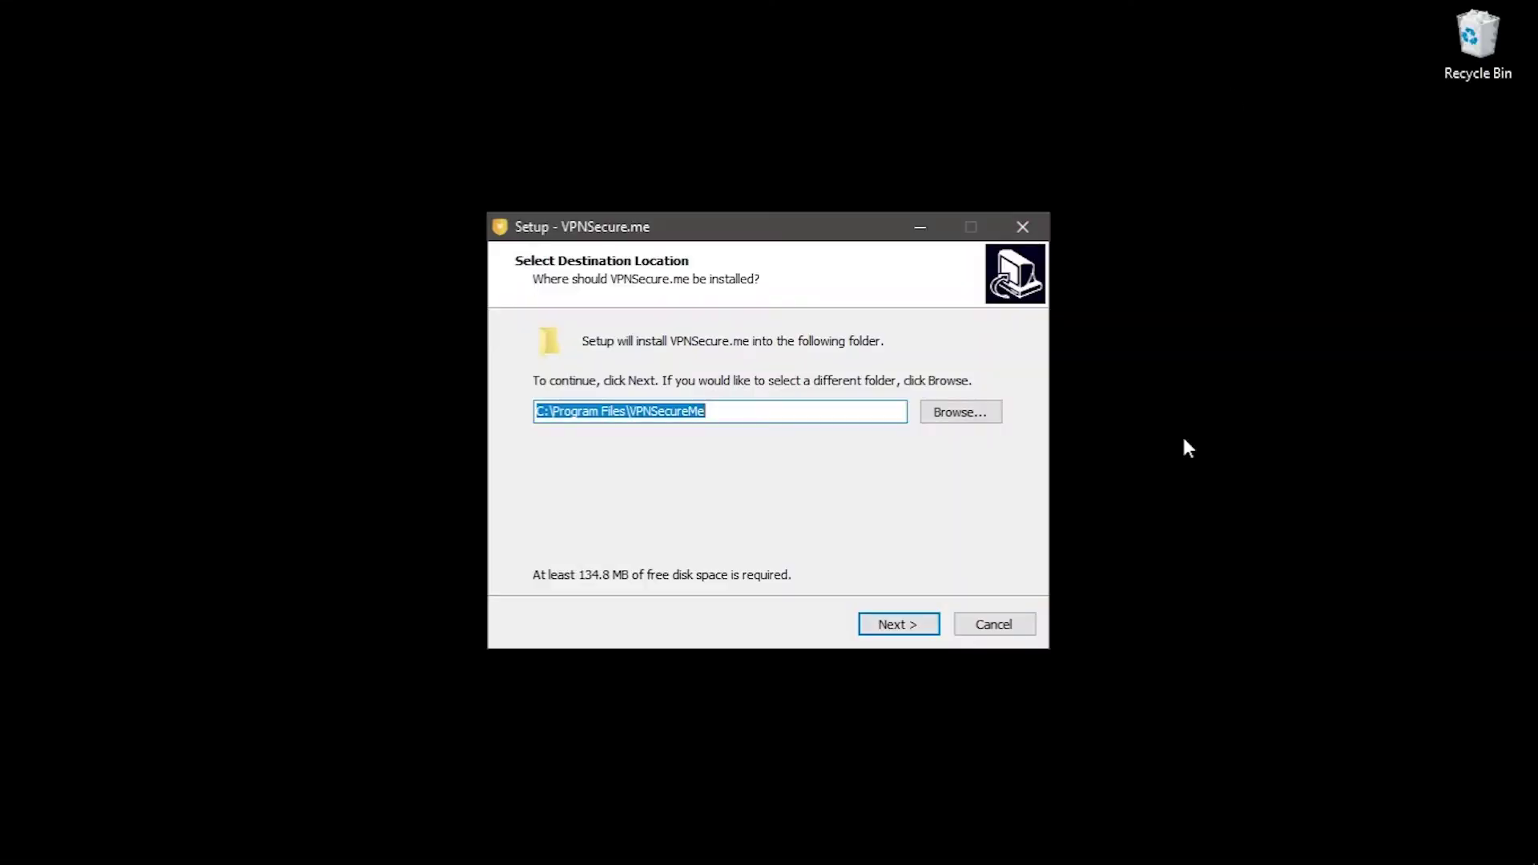
left_click(885, 624)
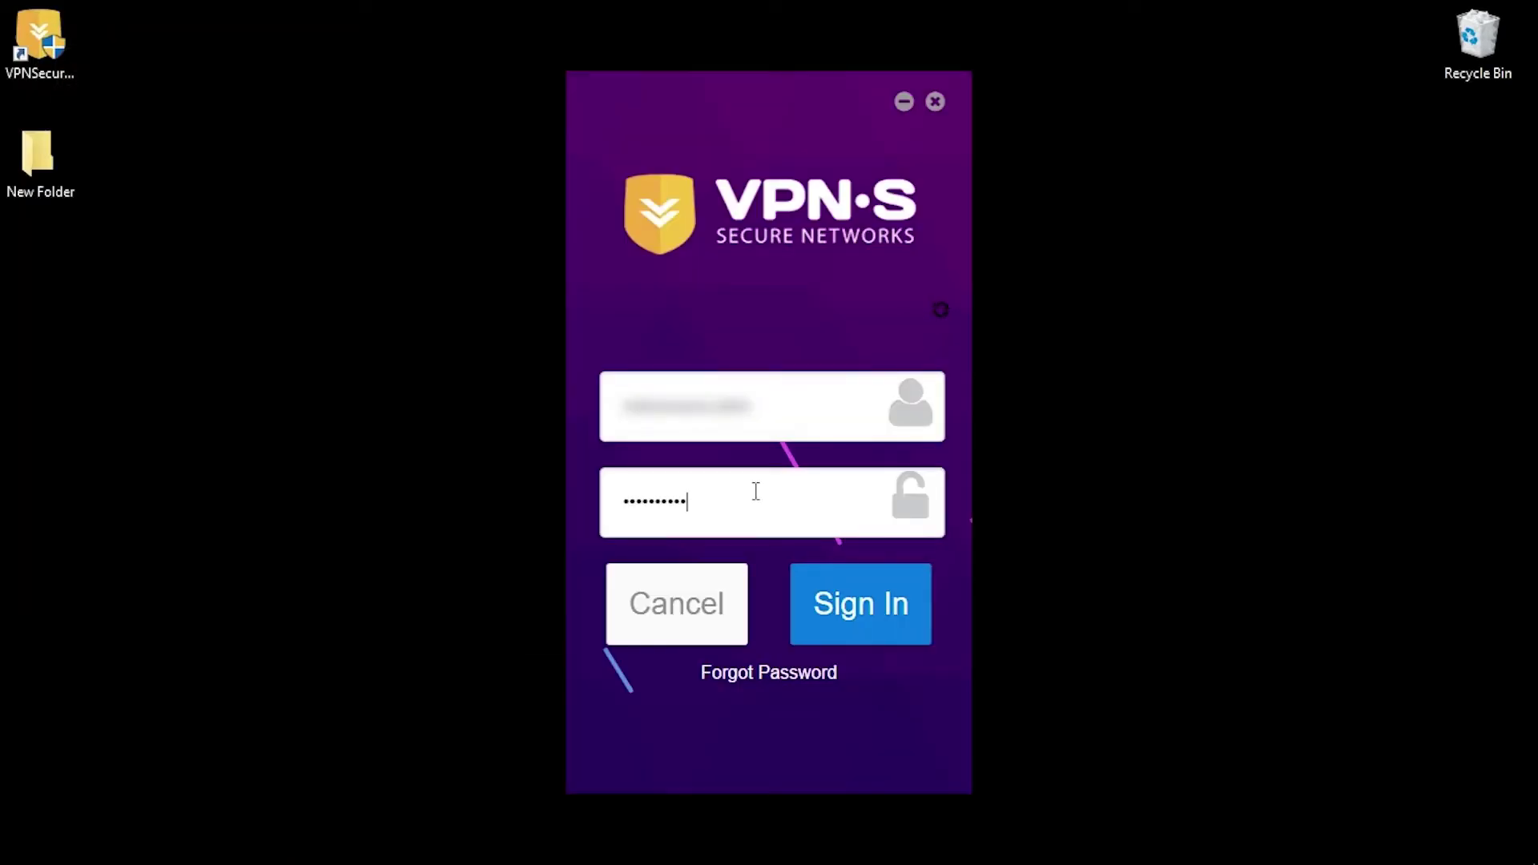
Sign in to the VPN.S client with the account username and password.
left_click(860, 604)
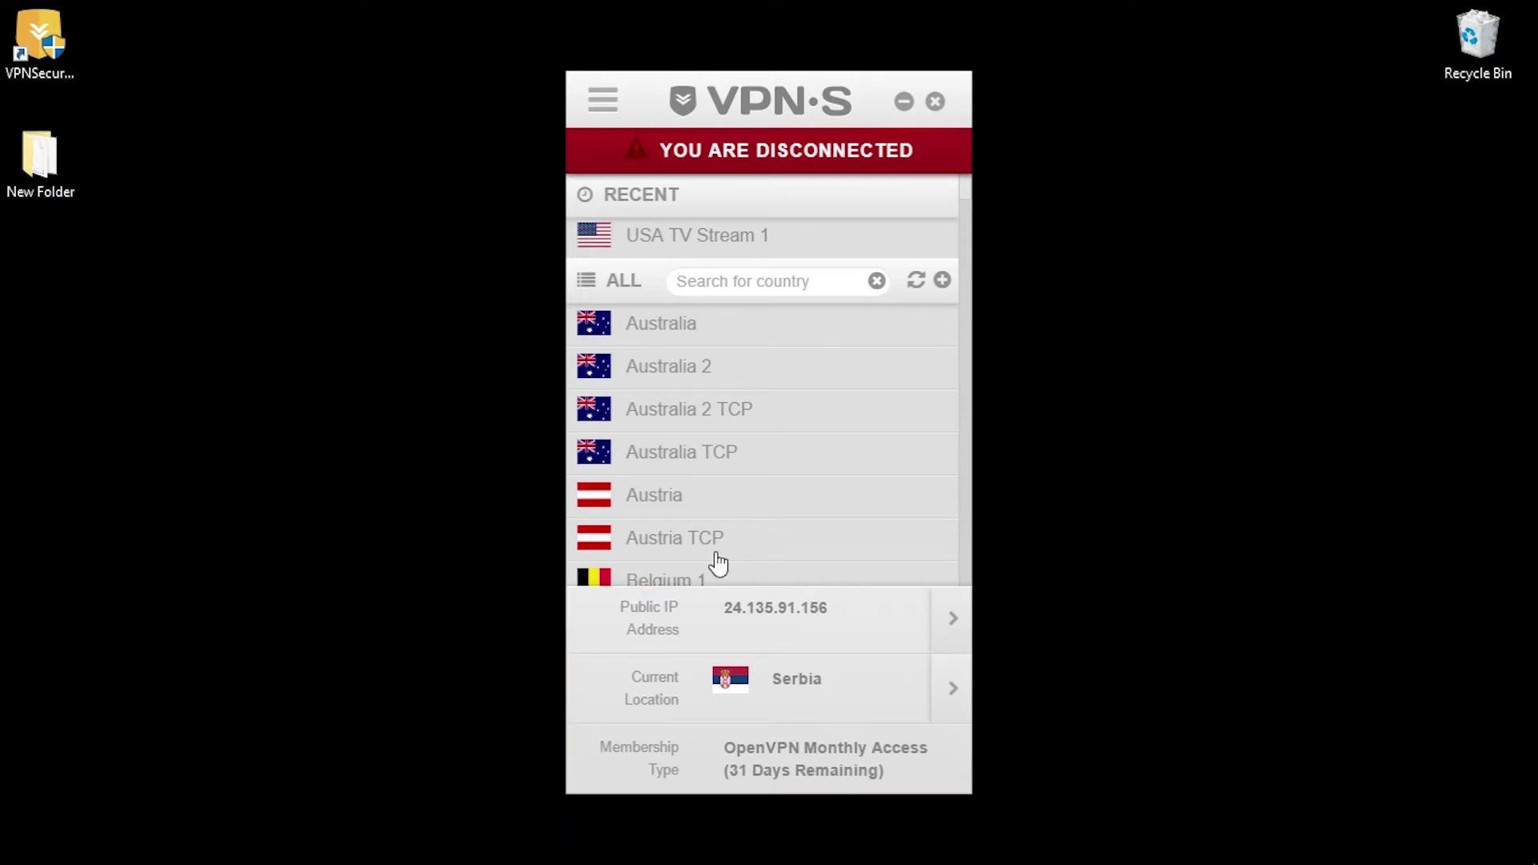
In VPN.S Settings, set the theme to Dark and clear the recent servers.
left_click(605, 100)
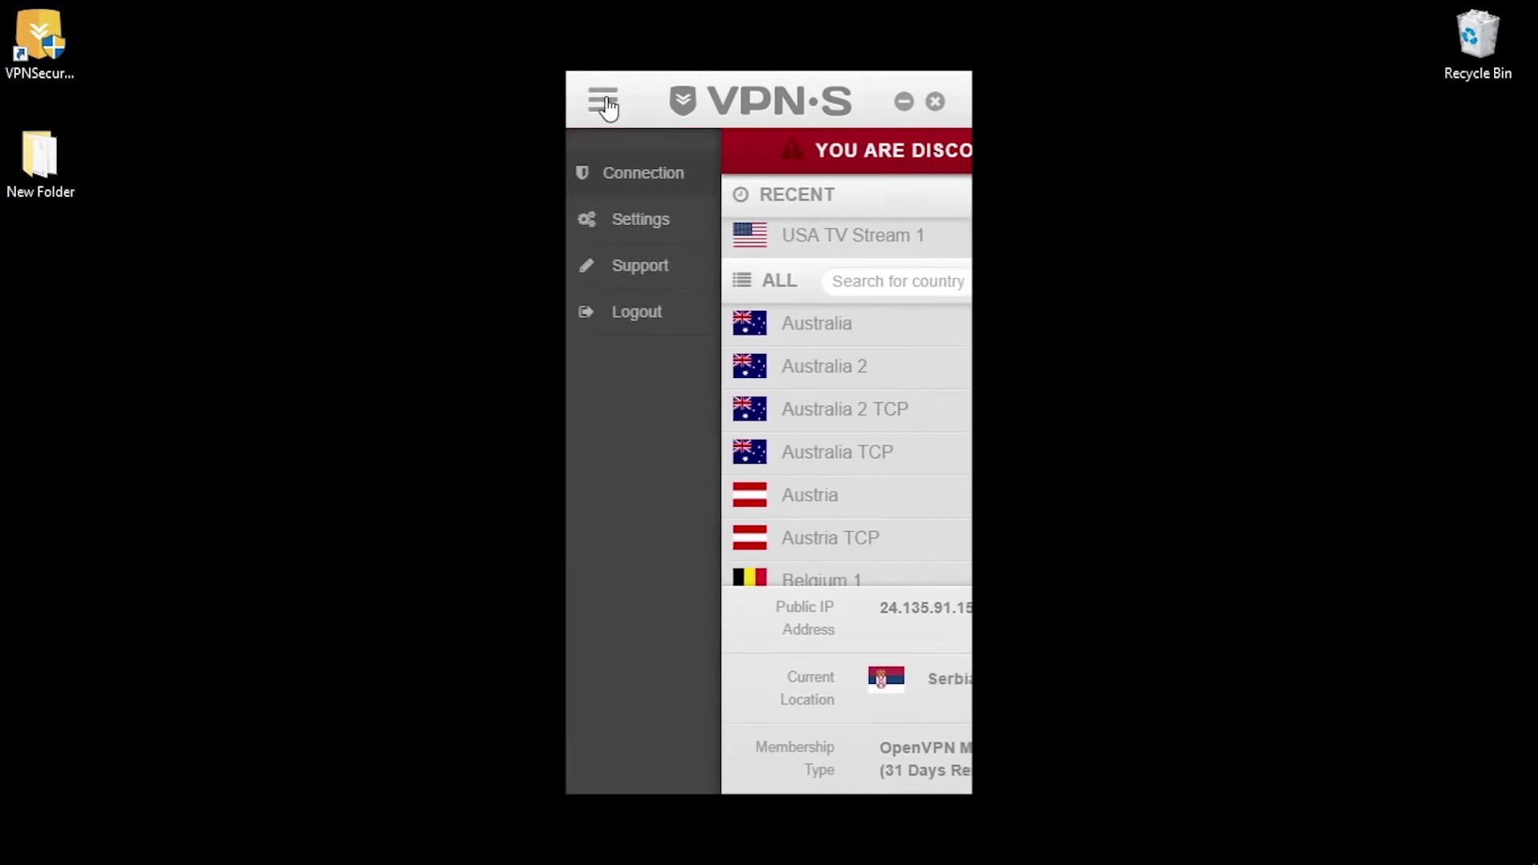
left_click(618, 218)
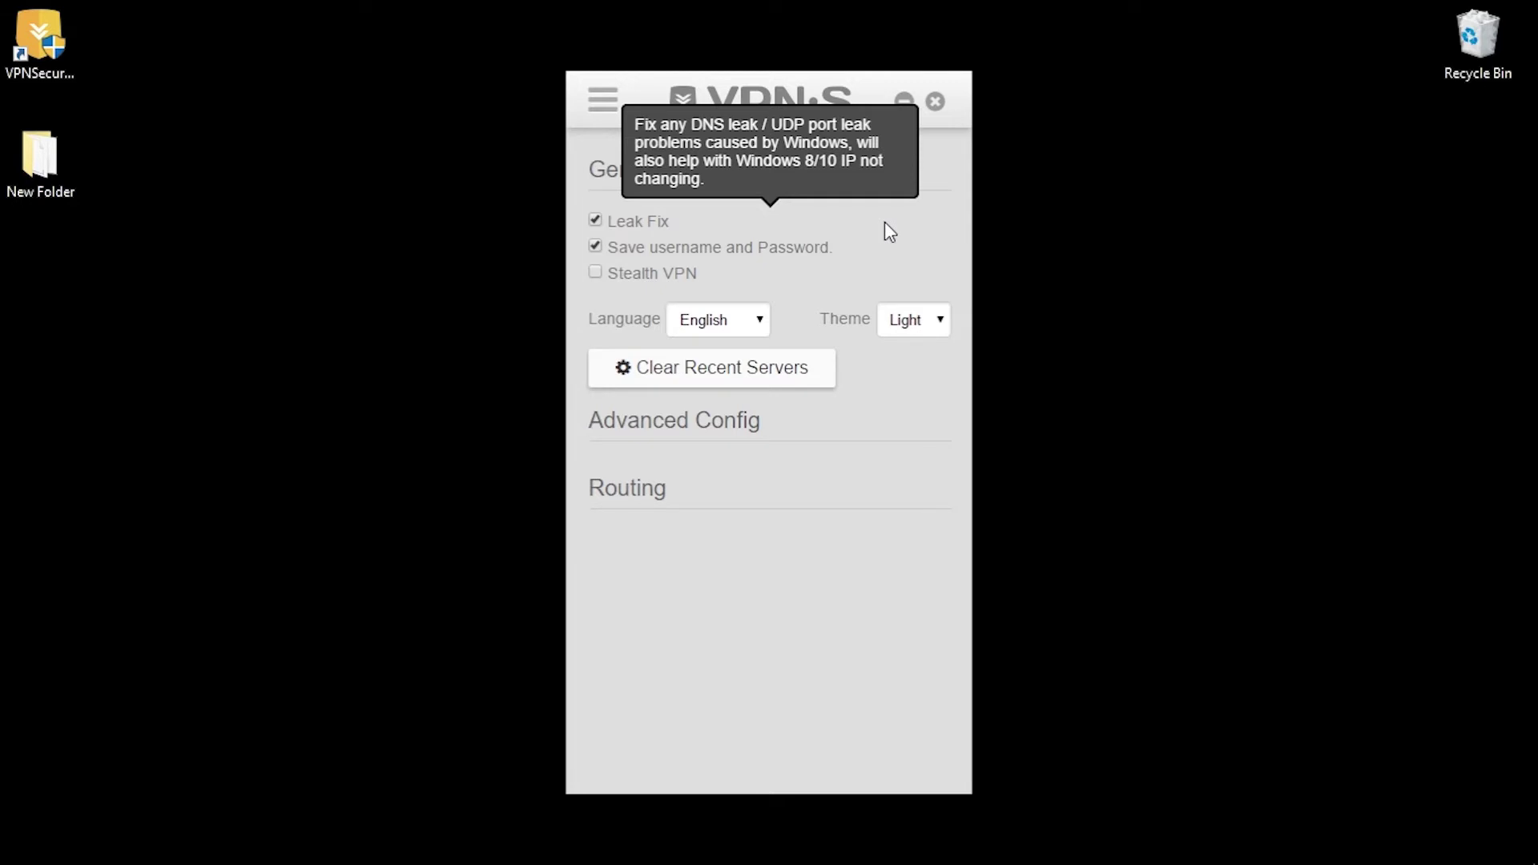
left_click(936, 320)
left_click(927, 350)
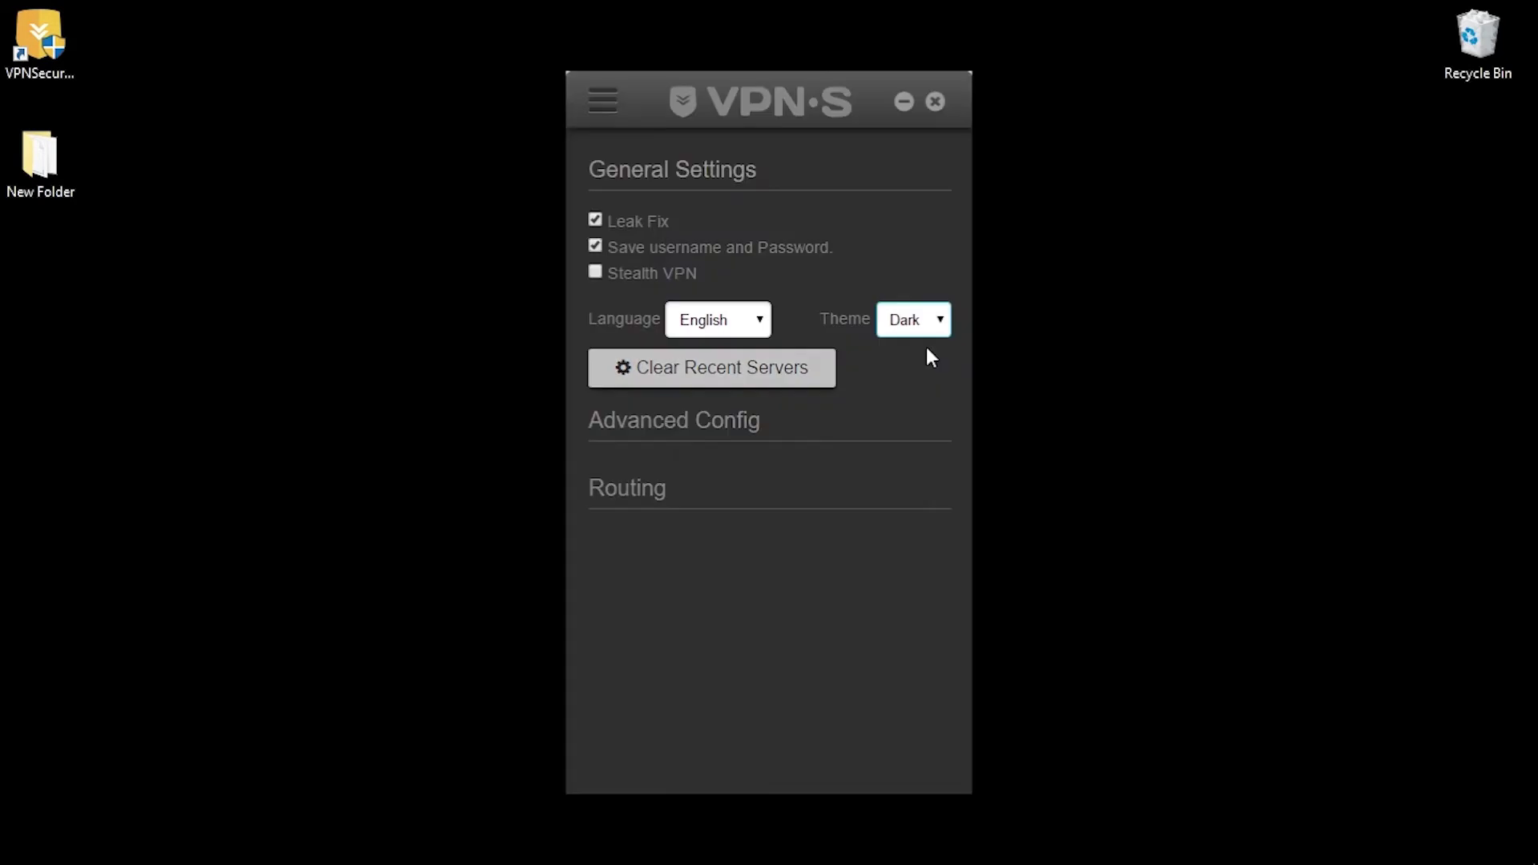
left_click(828, 381)
Expand the Advanced Config and Routing options, then go to the Support page.
left_click(740, 432)
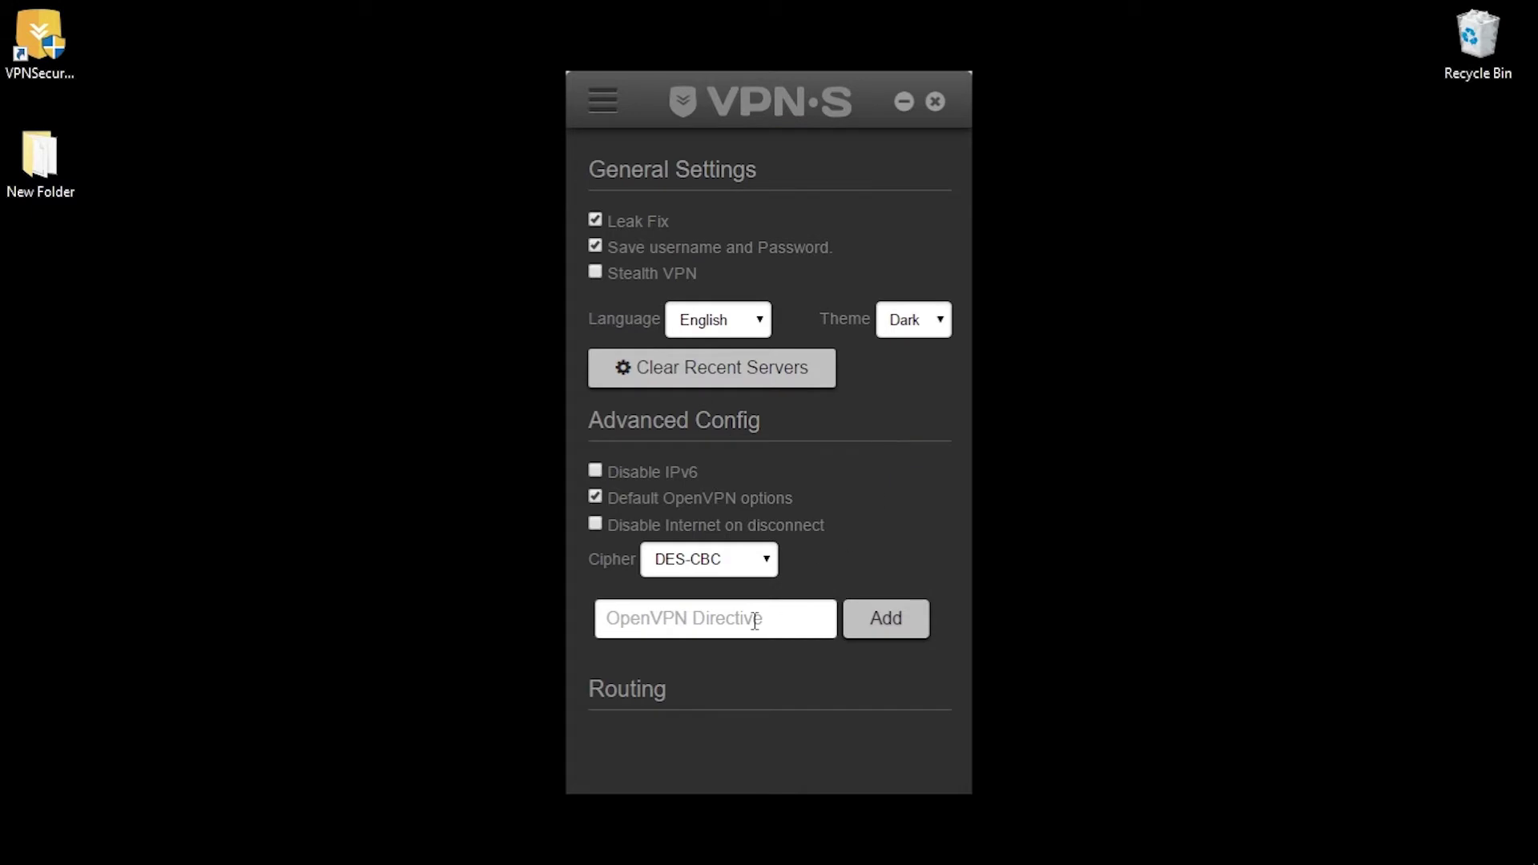
left_click(645, 695)
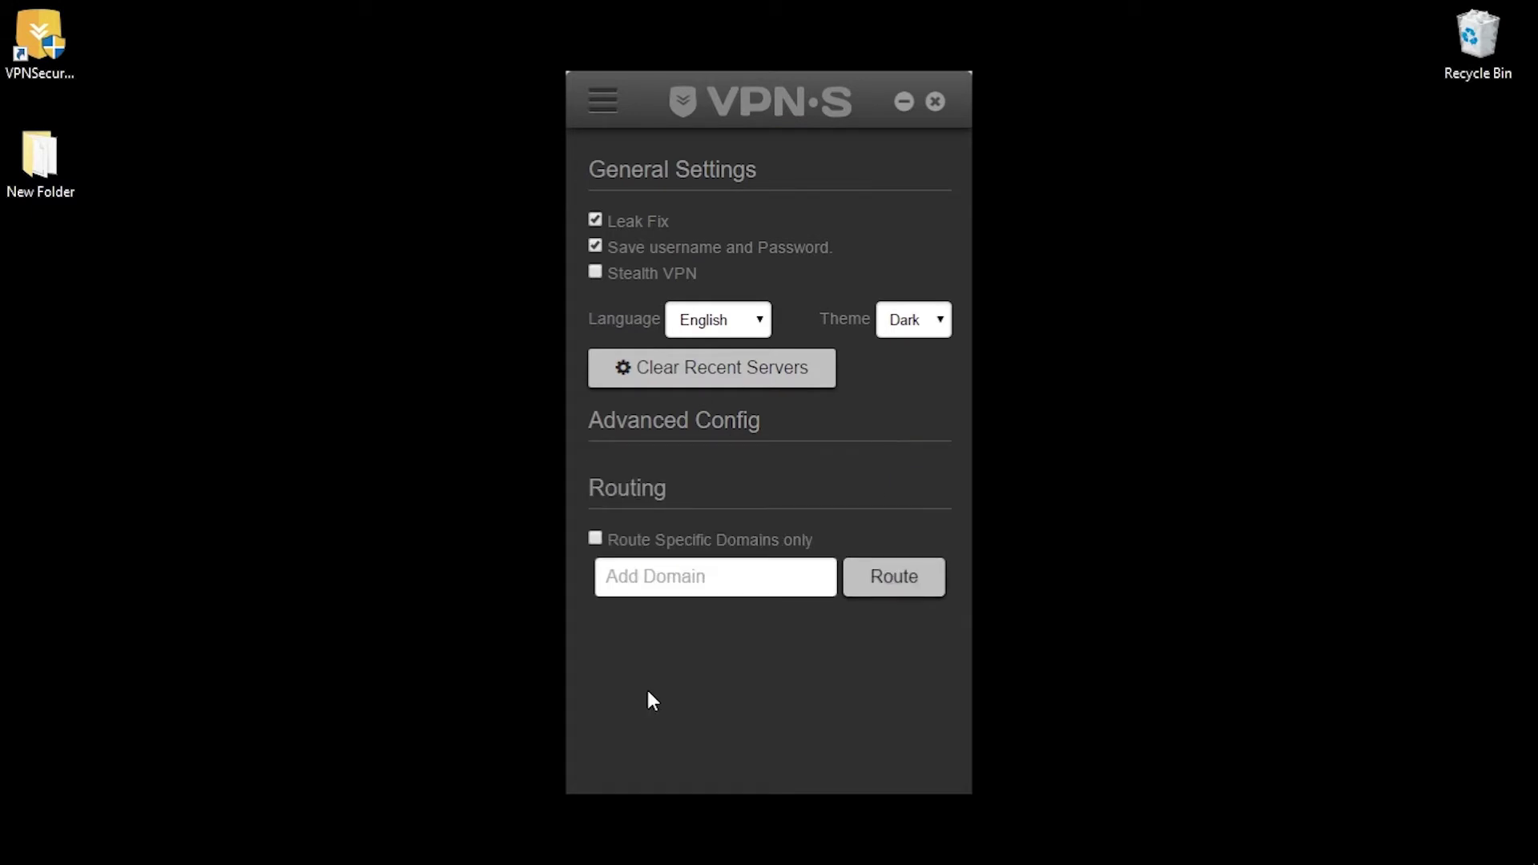
left_click(603, 102)
left_click(639, 270)
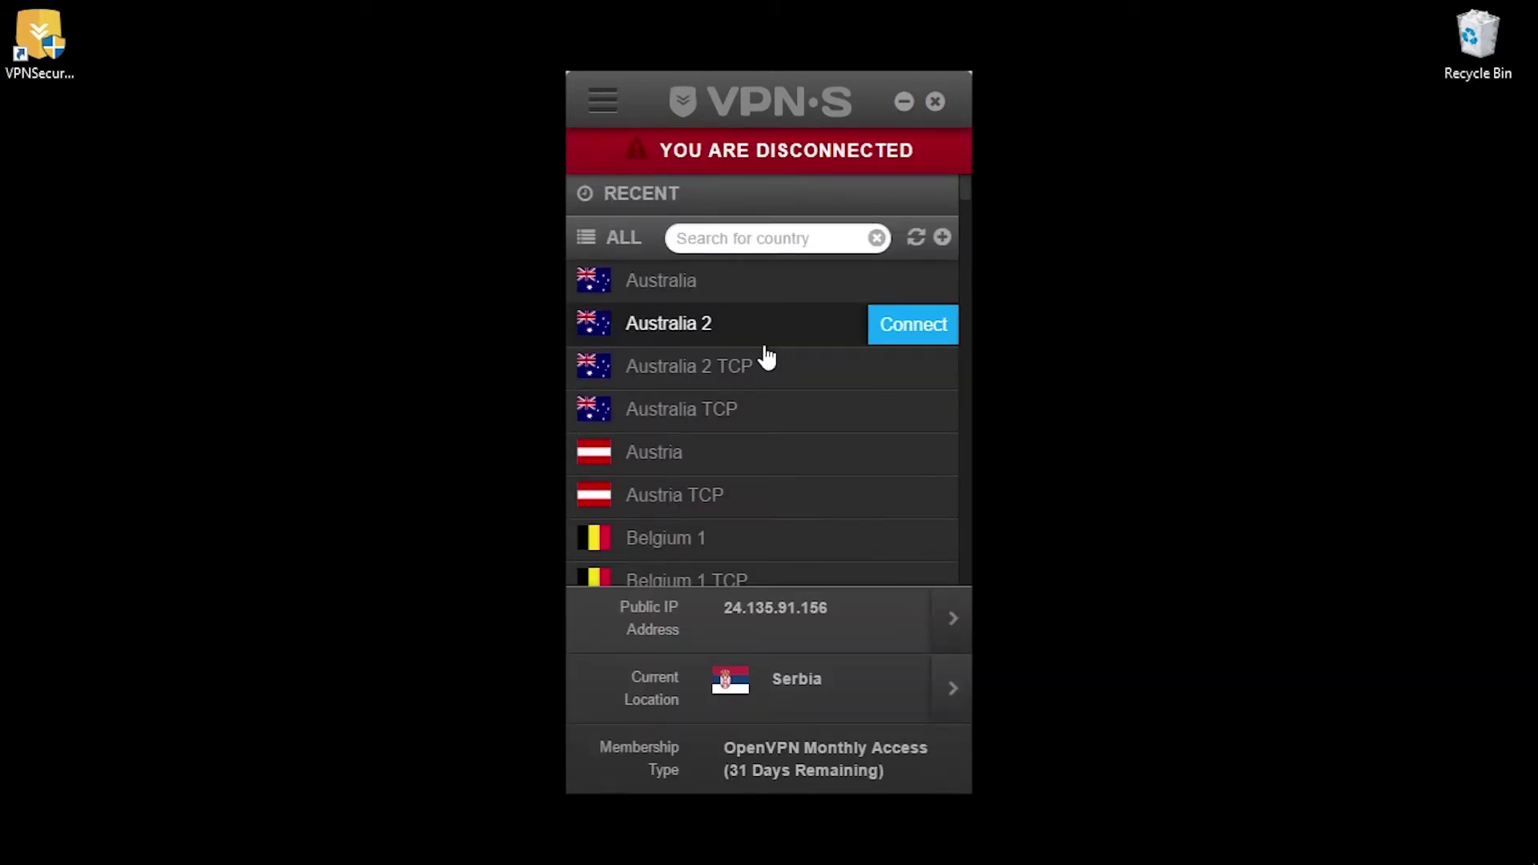
Connect to the Netherlands 2 server from the server list, then disconnect and confirm.
scroll(766, 353, "down", 5)
scroll(766, 359, "down", 20)
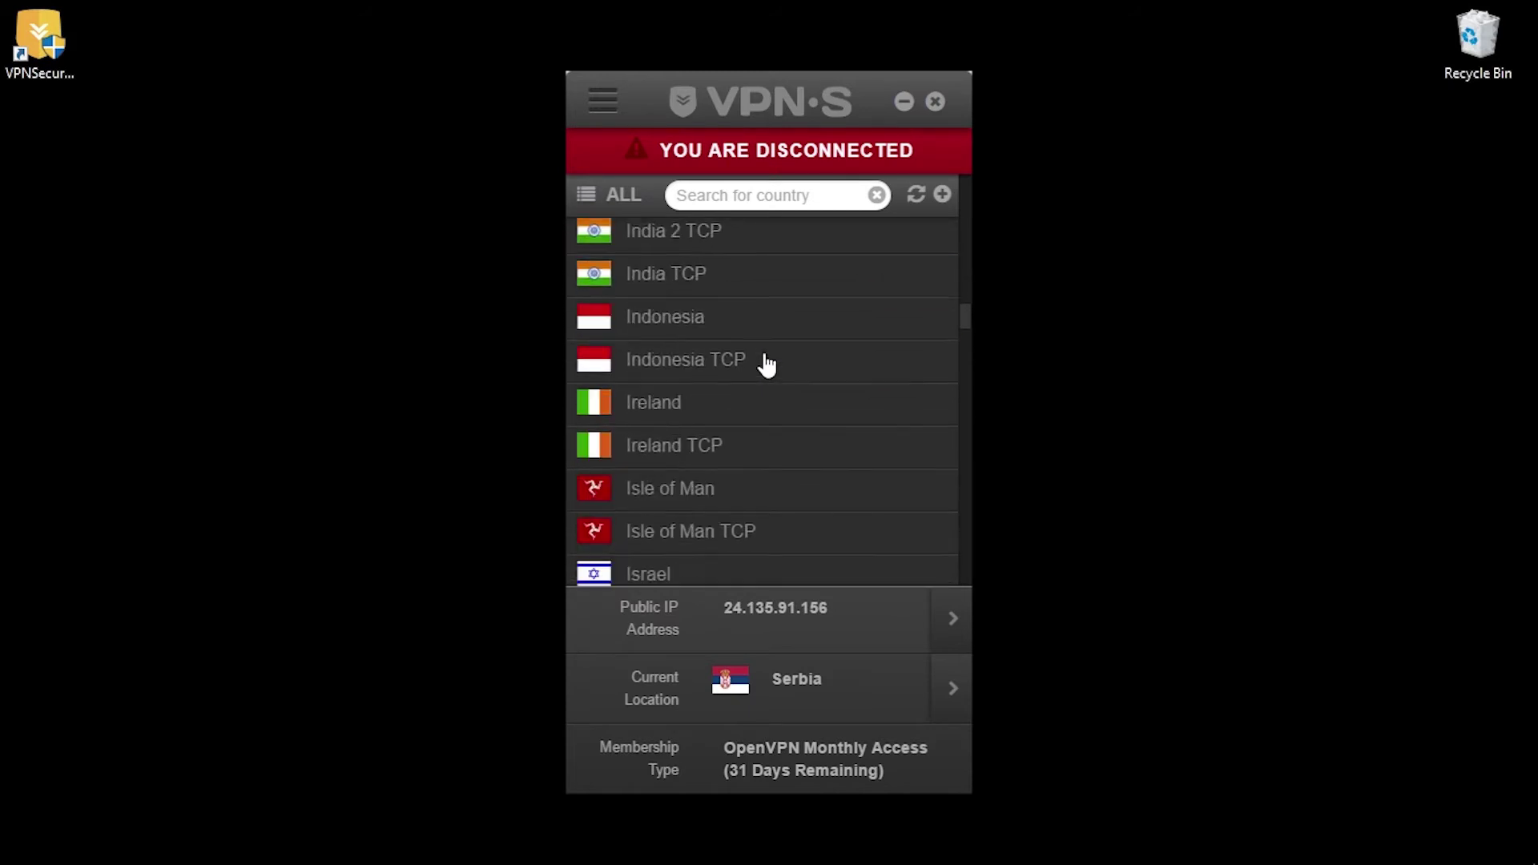
scroll(766, 360, "down", 7)
scroll(766, 359, "up", 12)
scroll(765, 359, "down", 10)
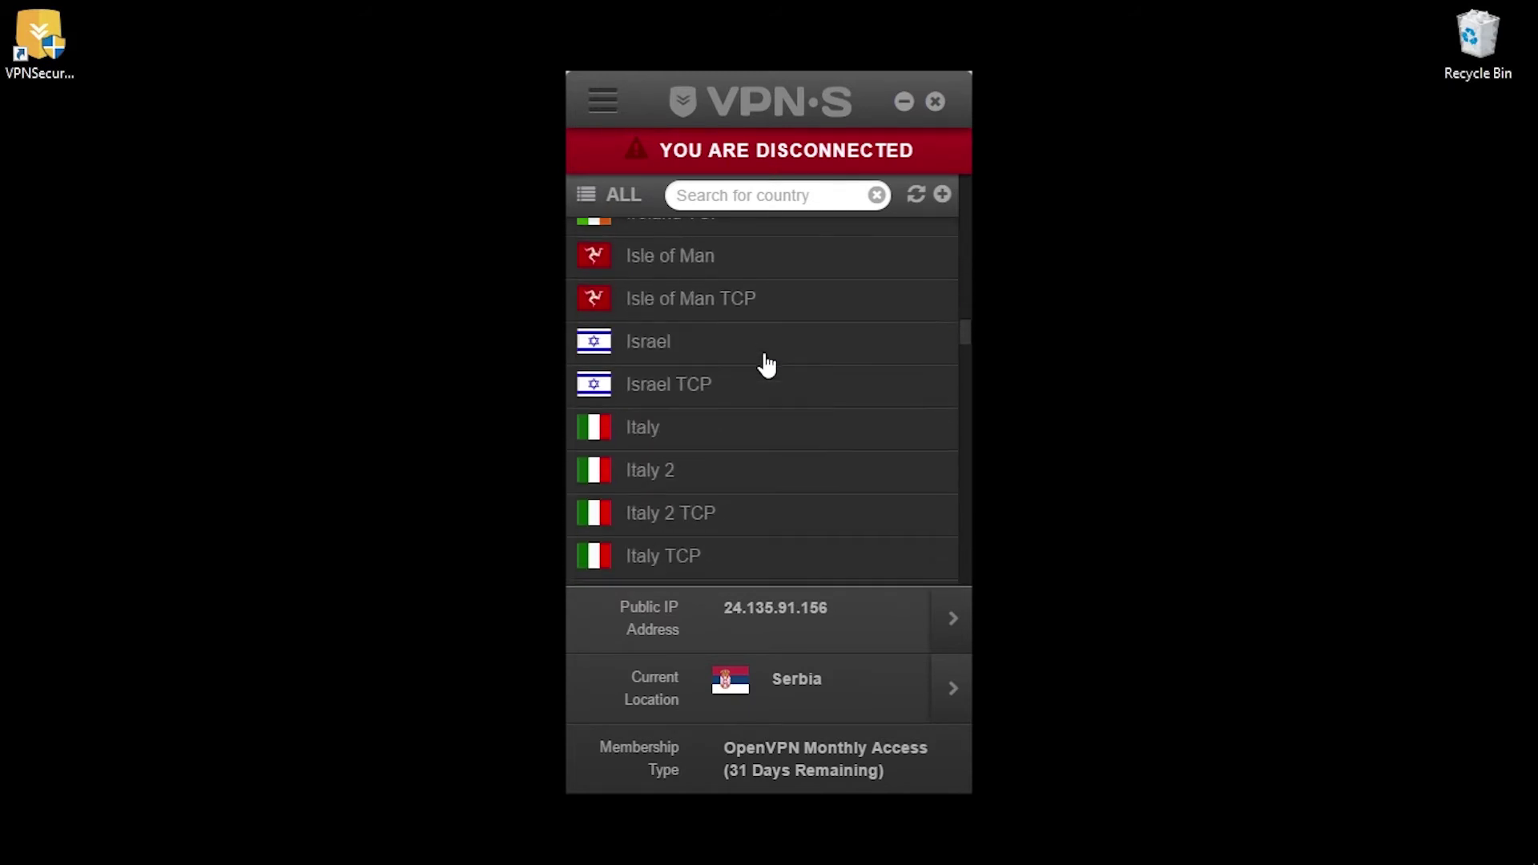
scroll(765, 361, "down", 2)
scroll(801, 364, "up", 2)
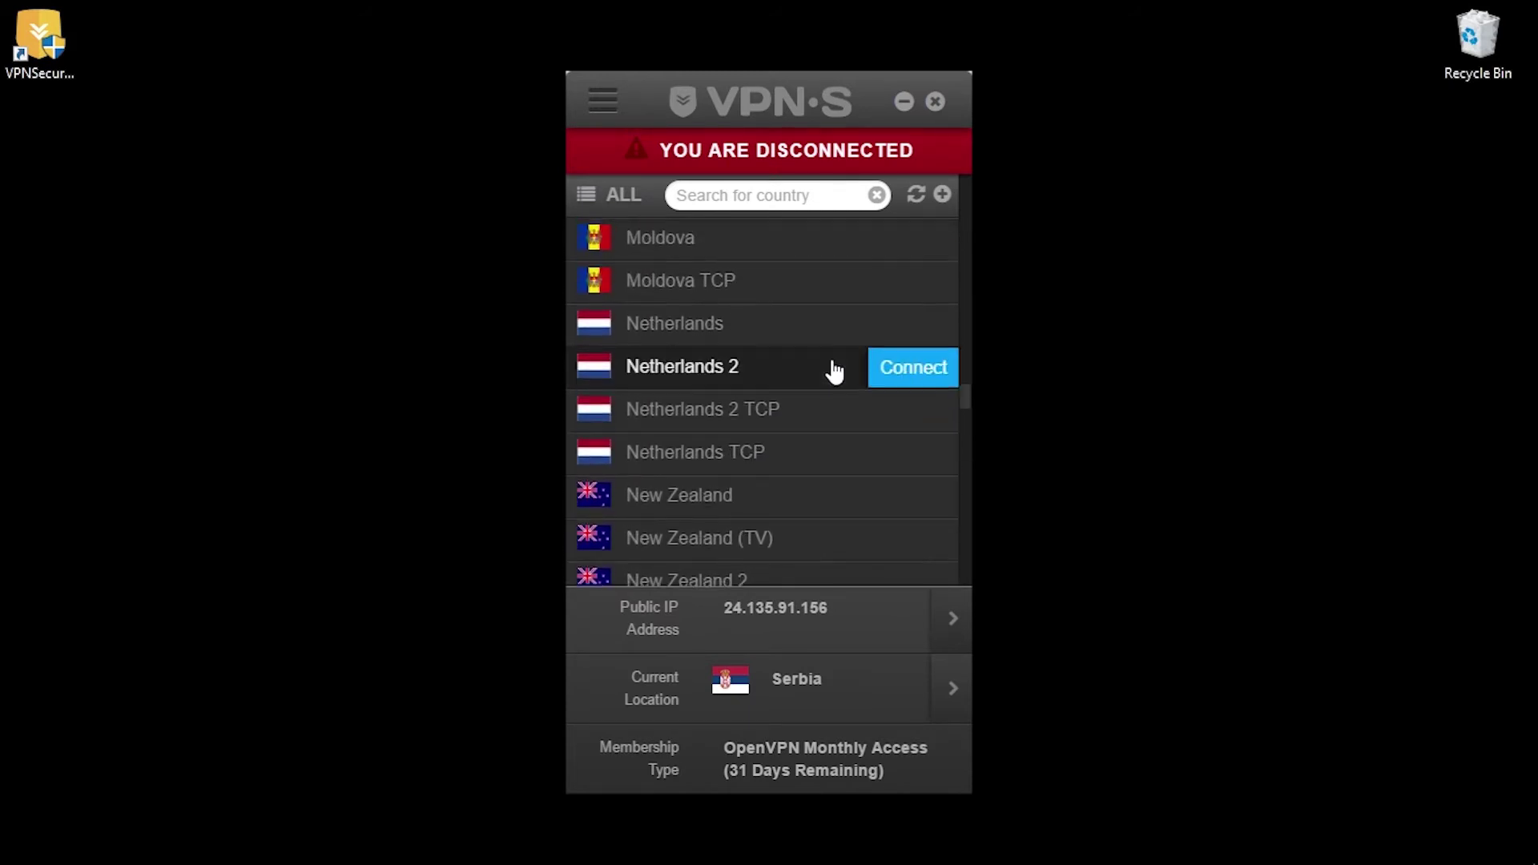
left_click(918, 384)
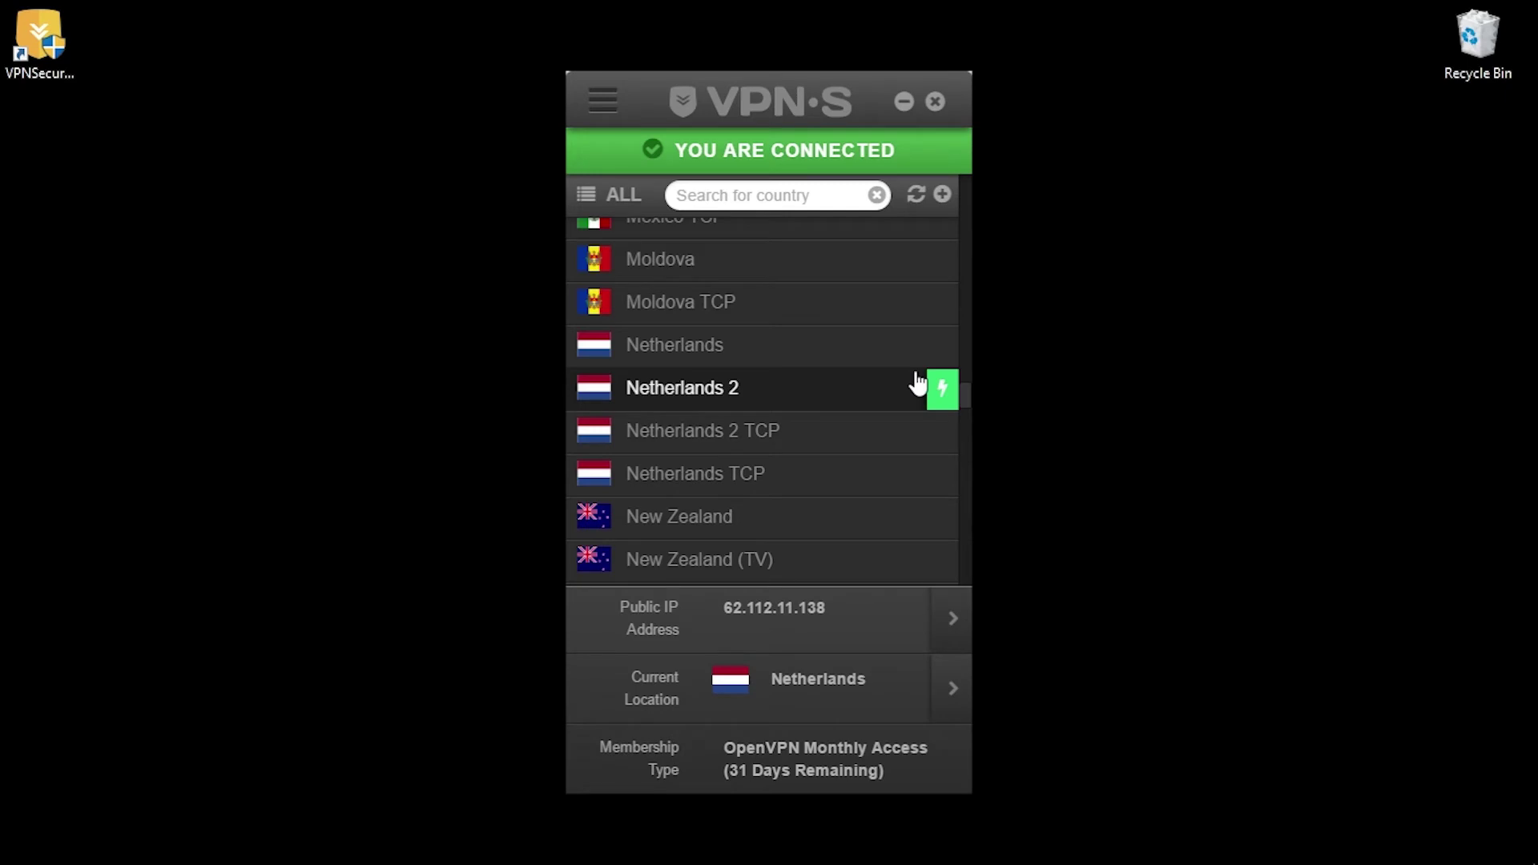
left_click(929, 392)
left_click(676, 384)
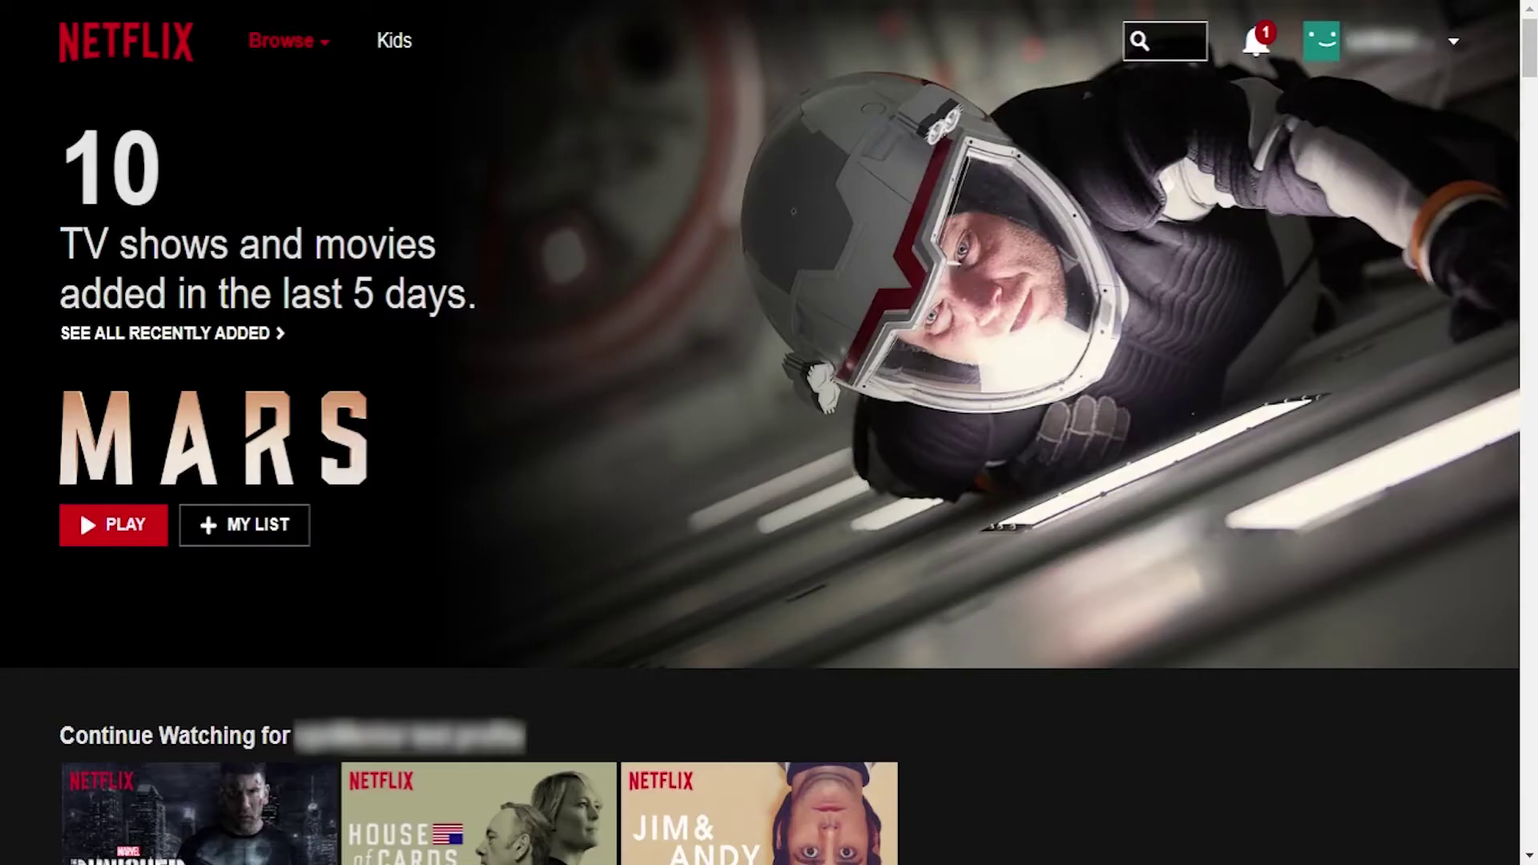
Open the title search on the Netflix browse page.
left_click(1140, 41)
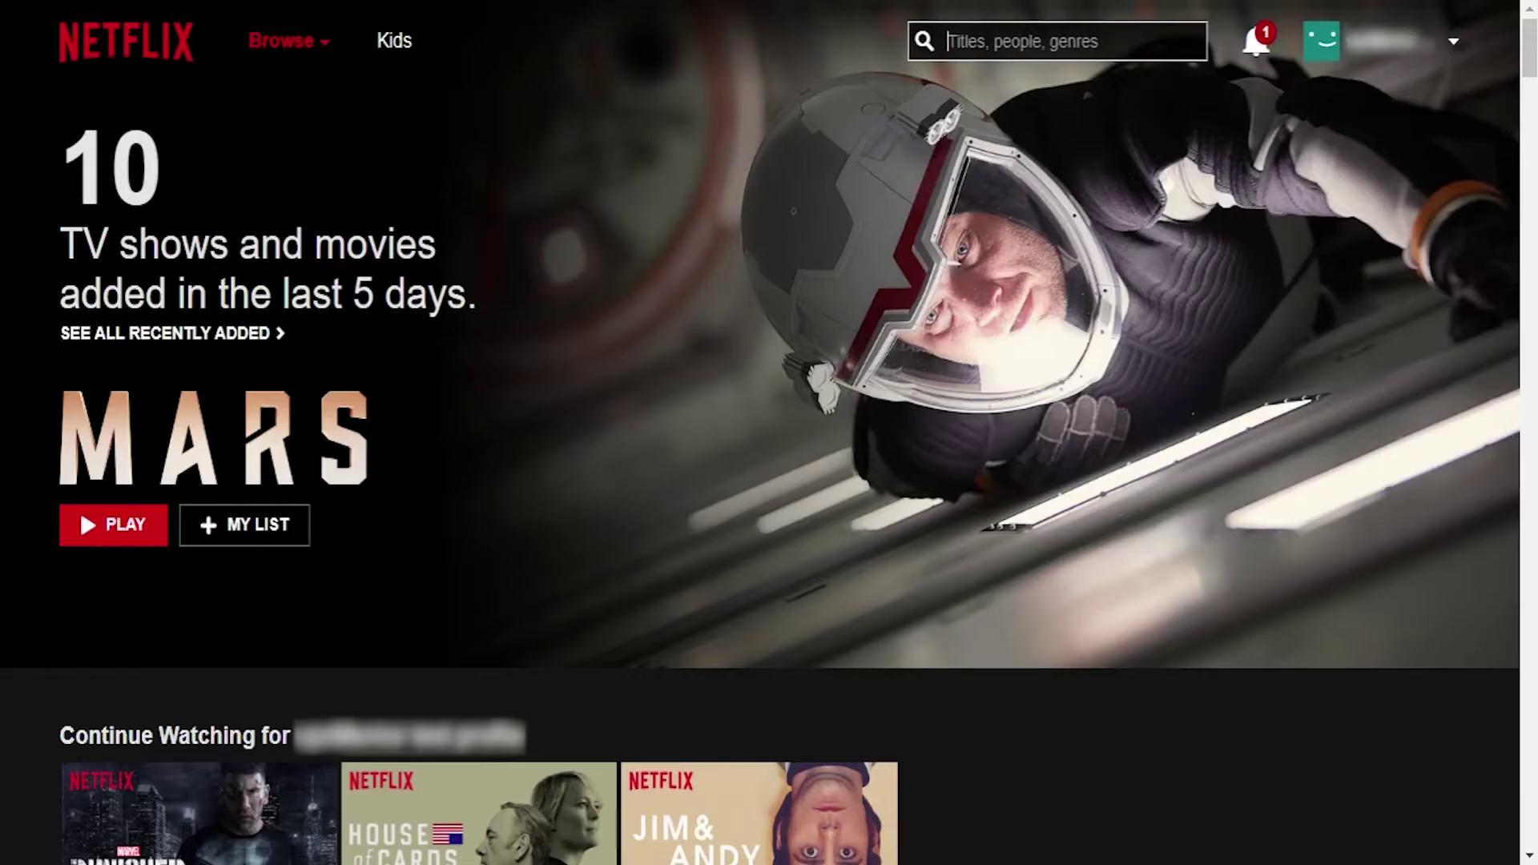
Search the Netflix catalogue for 'house'.
type("hou")
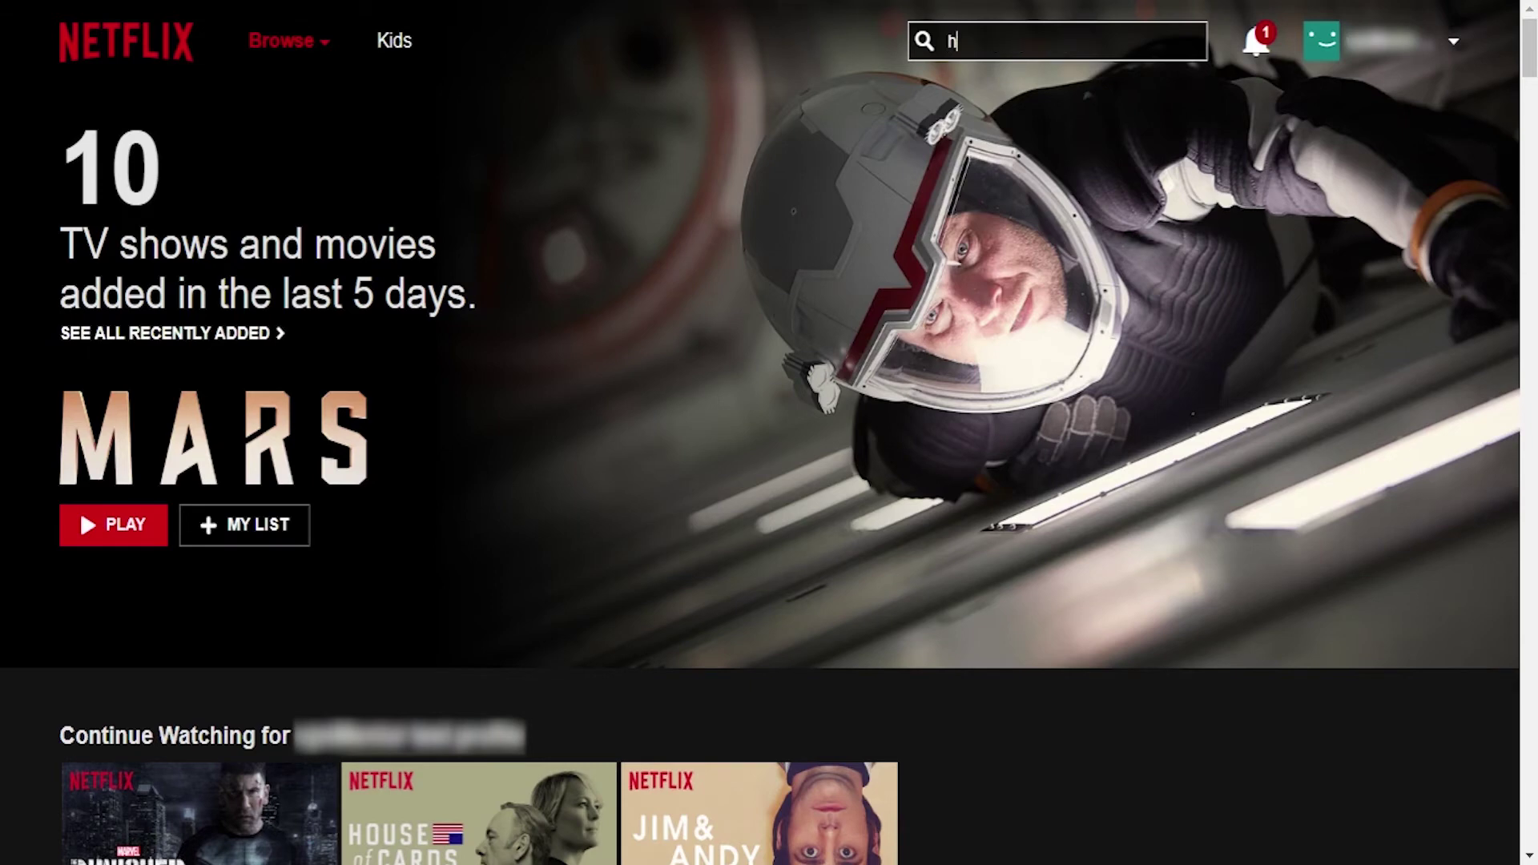
type("se")
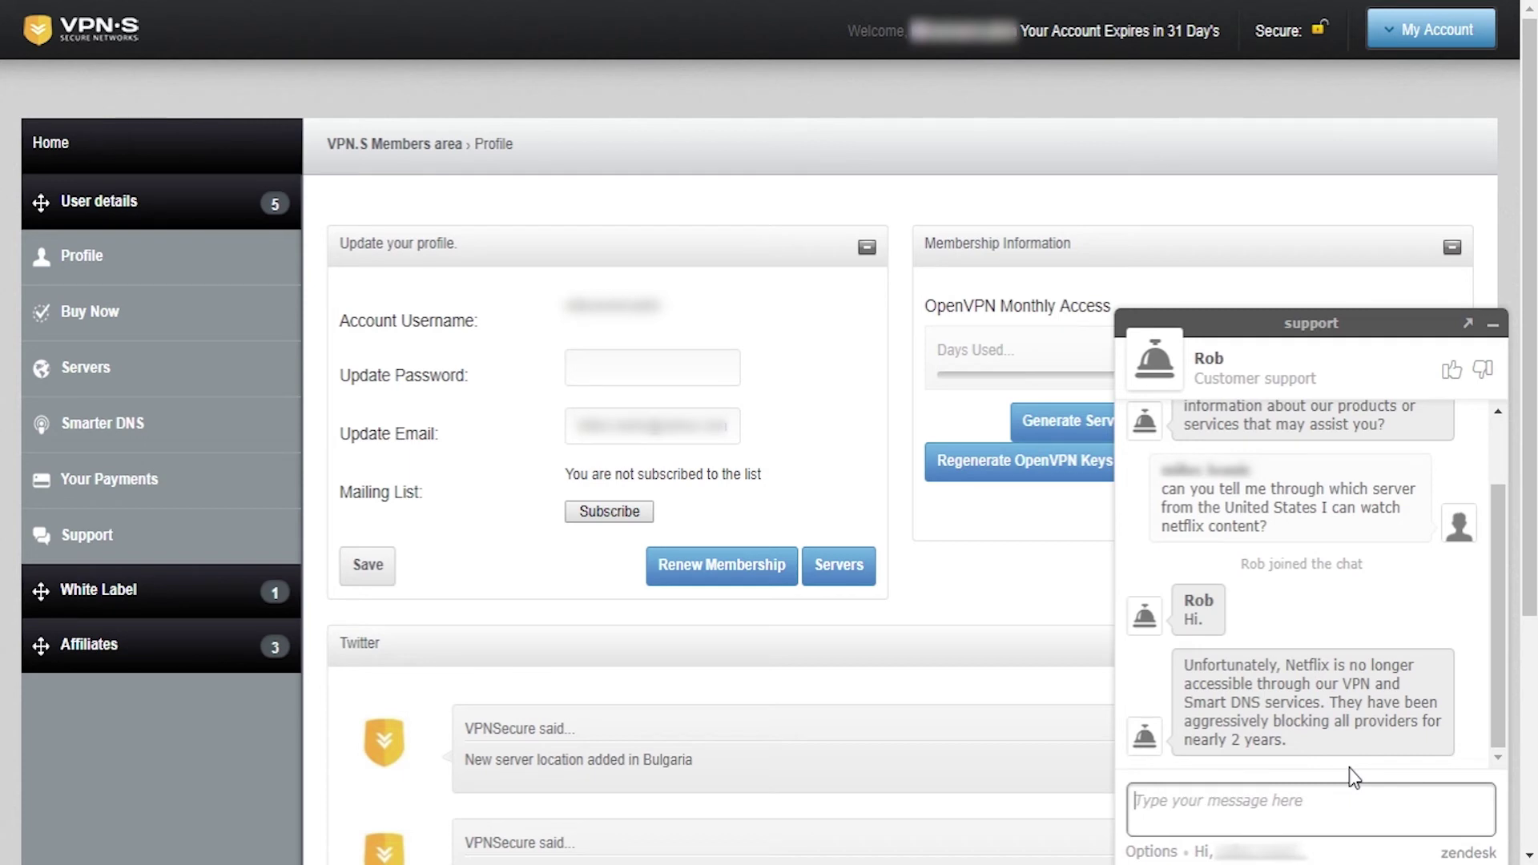
Reply 'ok thank you' to support in the live chat, then connect to United Kingdom 3.
type("ok thank you")
key("Return")
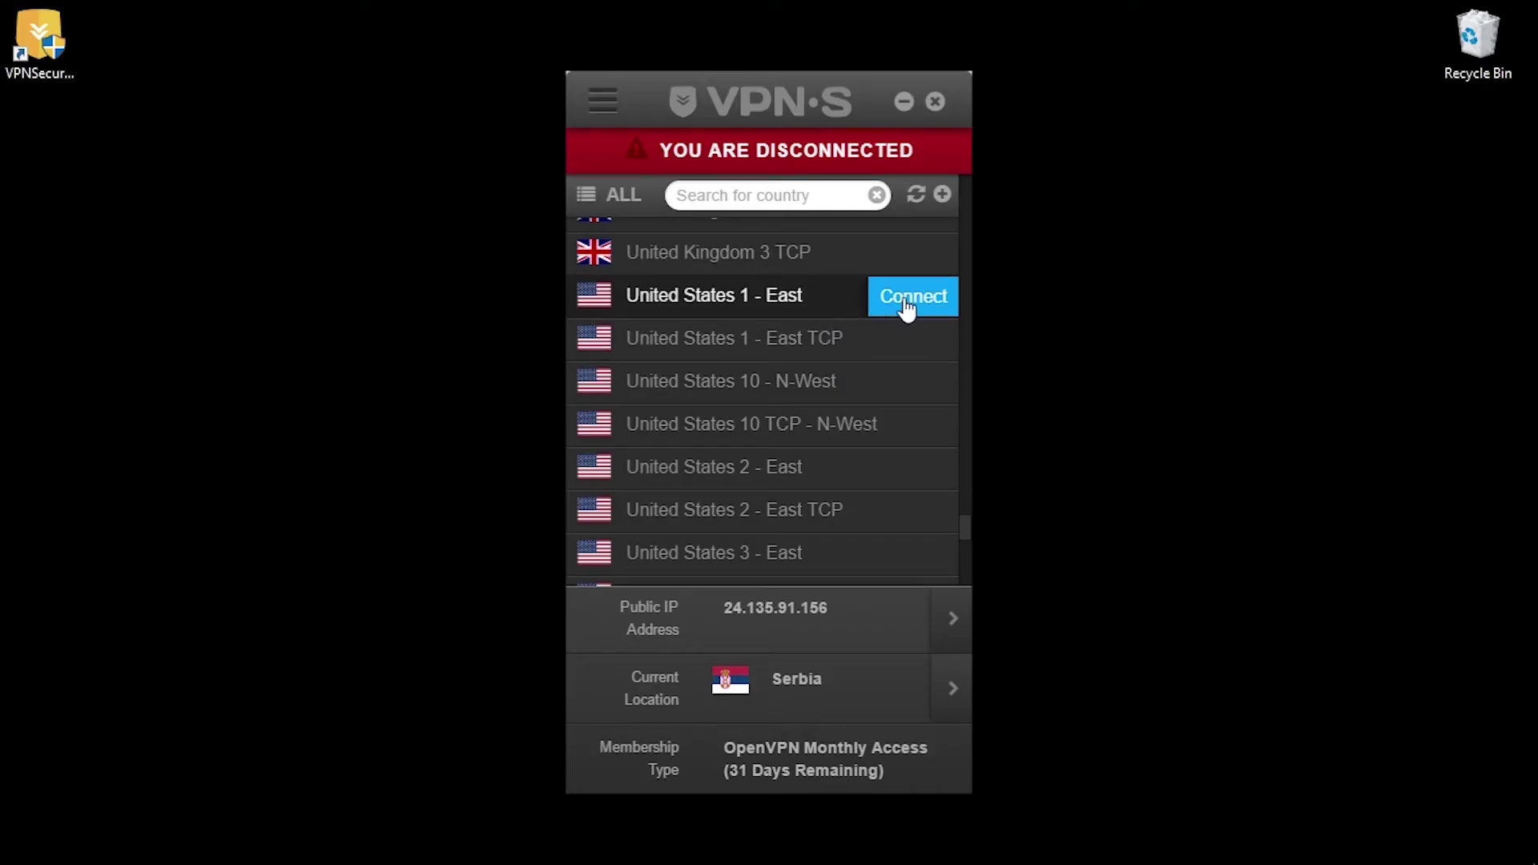
left_click(910, 306)
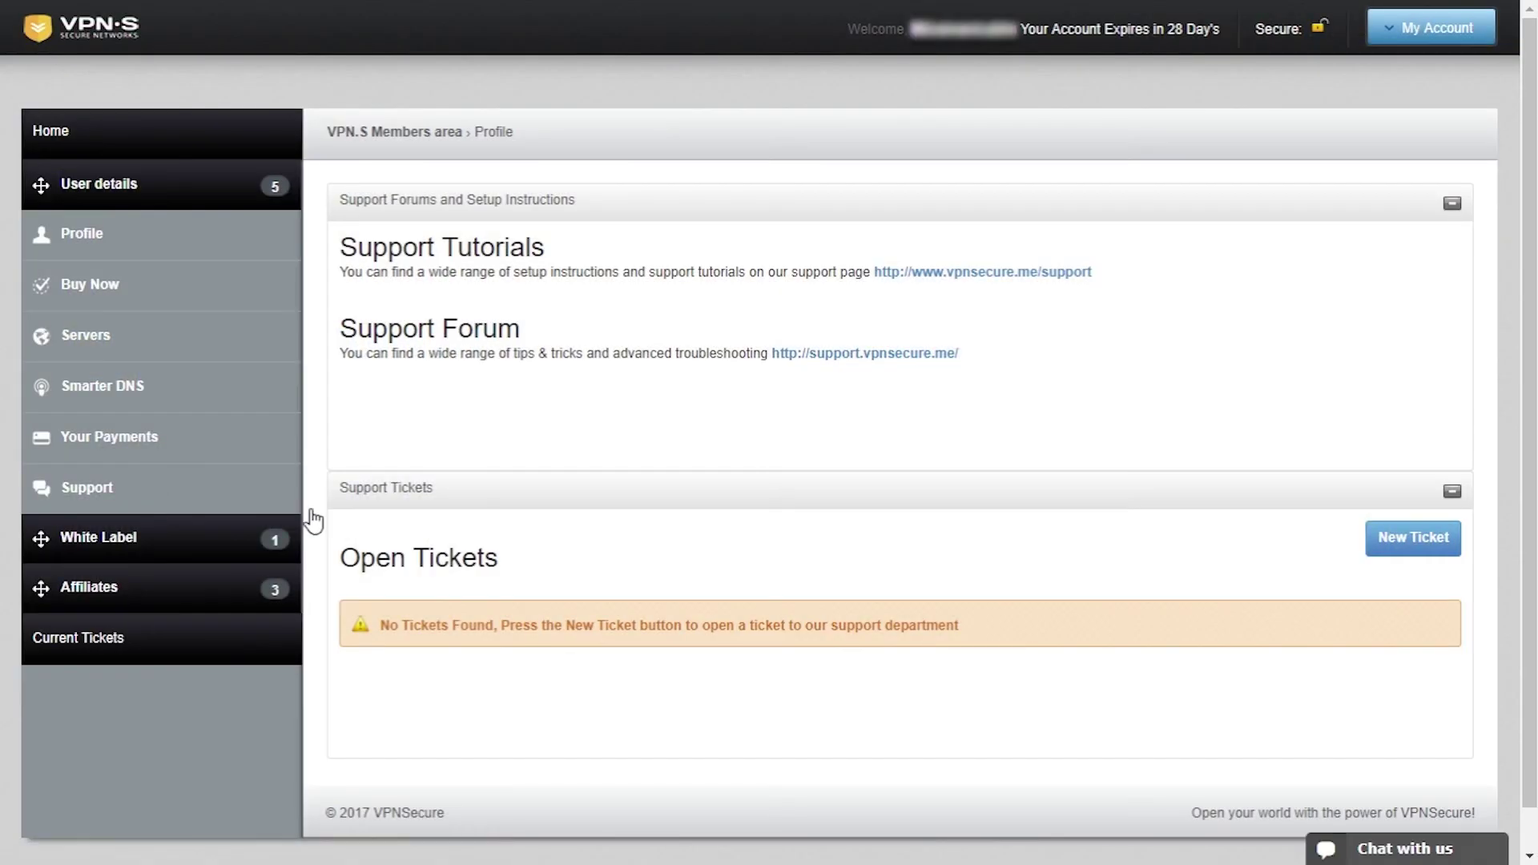
Submit a support ticket titled 'refund' asking to cancel the premium account and refund the money.
left_click(1394, 538)
left_click(806, 423)
type("refund")
key("Tab")
type("I want to cancel my premium account and please refund my money. Thank you.")
left_click(1041, 680)
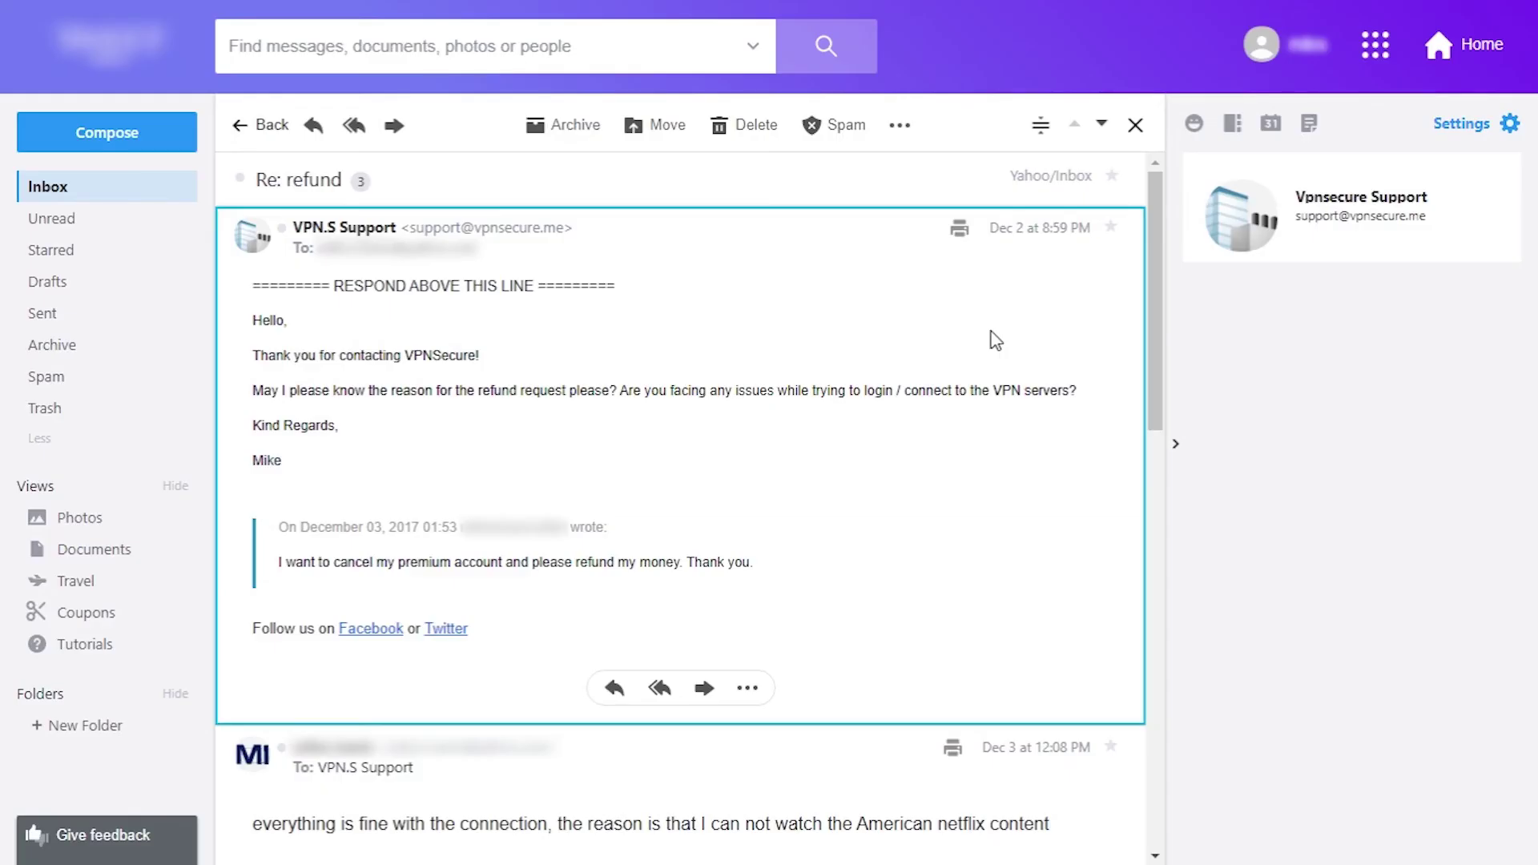
scroll(995, 341, "down", 3)
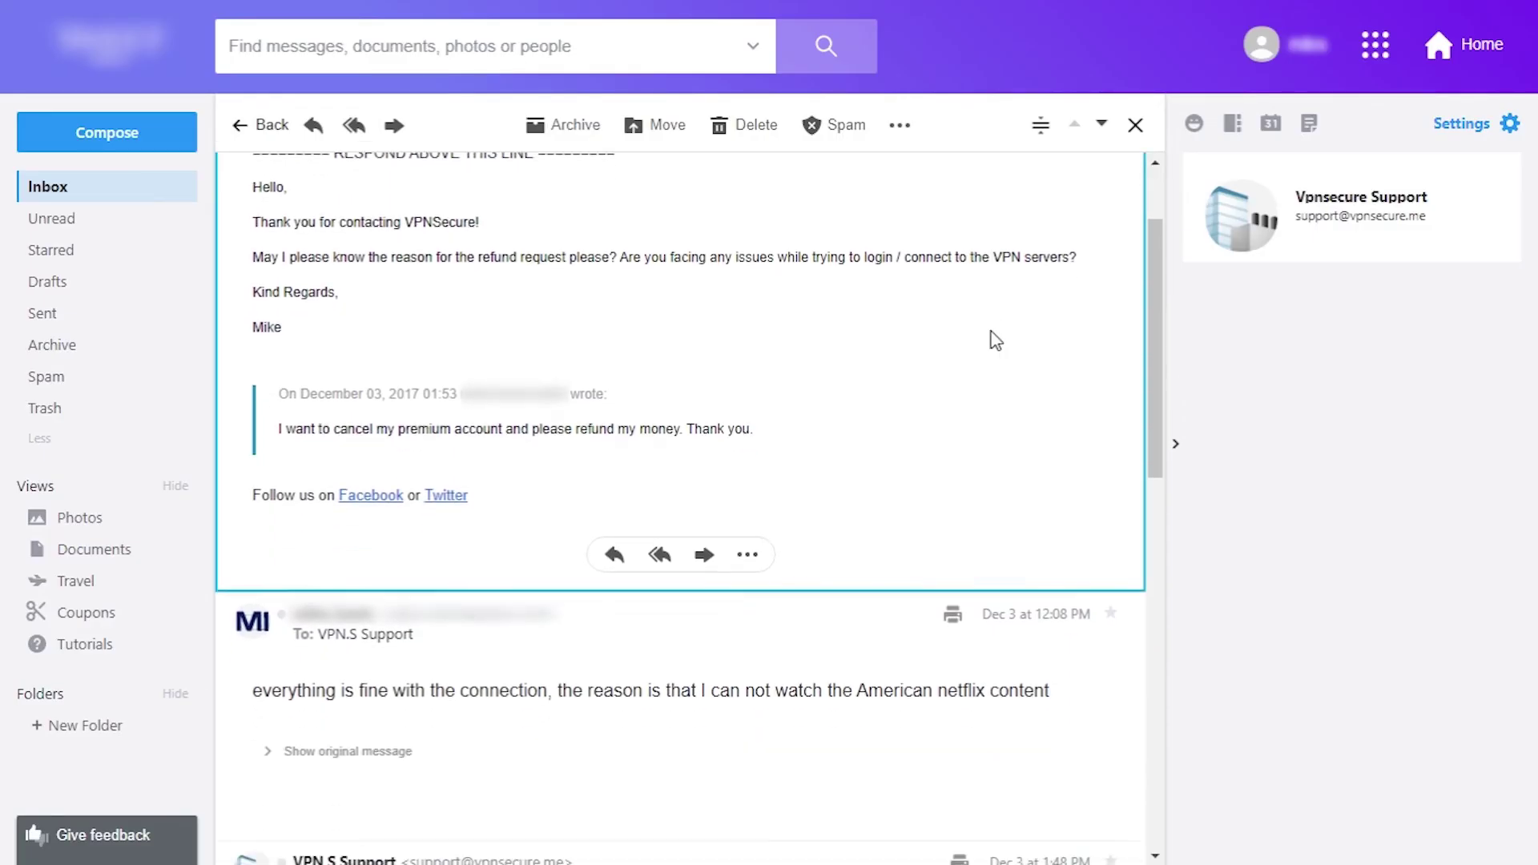
Scroll the VPN.S Support email thread down to the reply refusing the refund over Netflix.
scroll(996, 340, "down", 1)
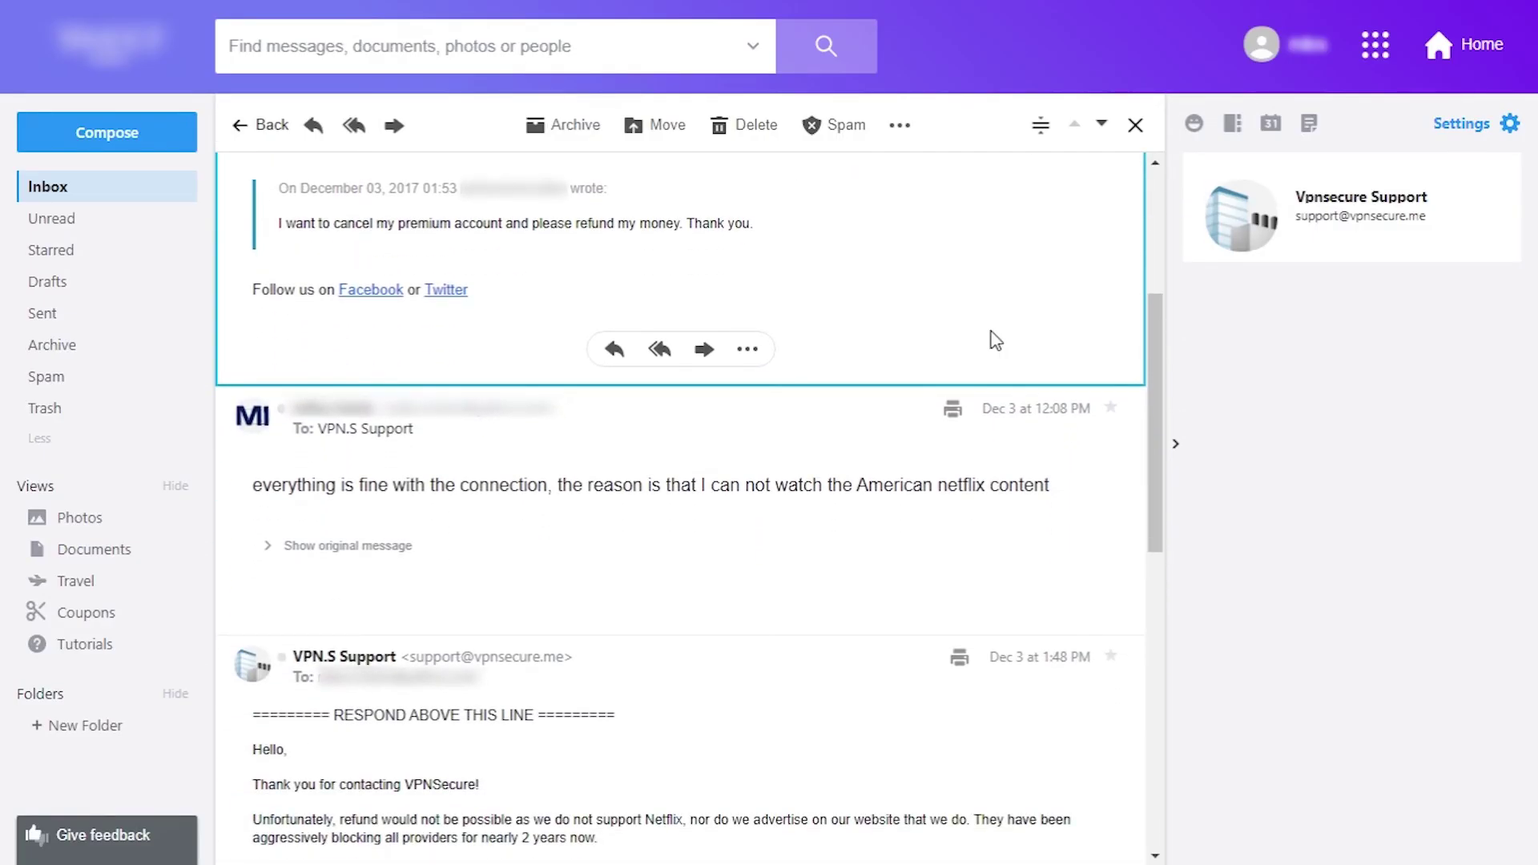
scroll(996, 340, "down", 3)
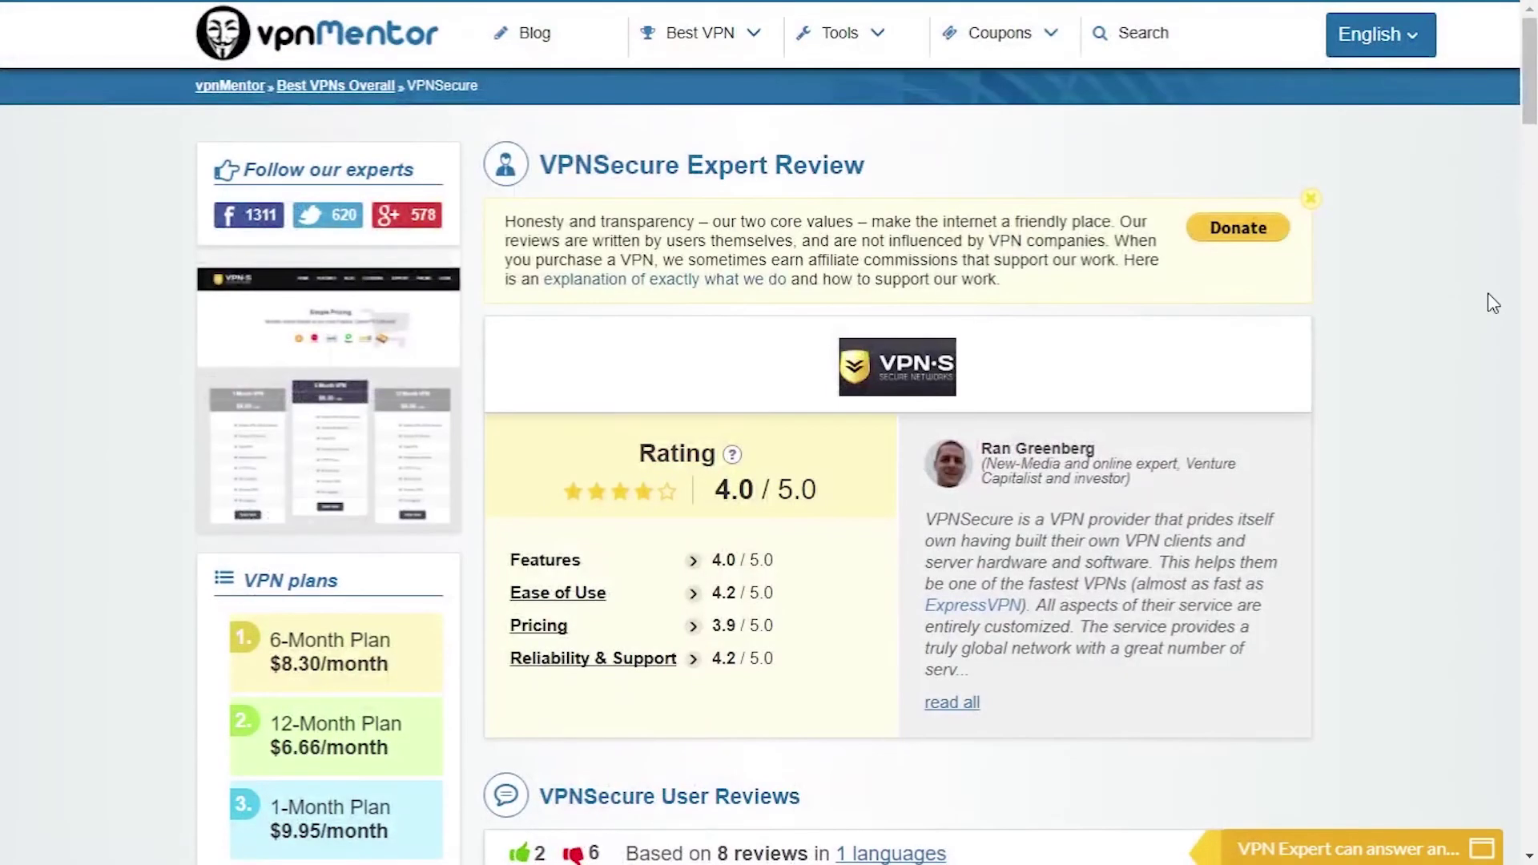
Scroll the vpnMentor VPNSecure review past user reviews, features, pricing and expert review to the footer.
scroll(1488, 293, "down", 7)
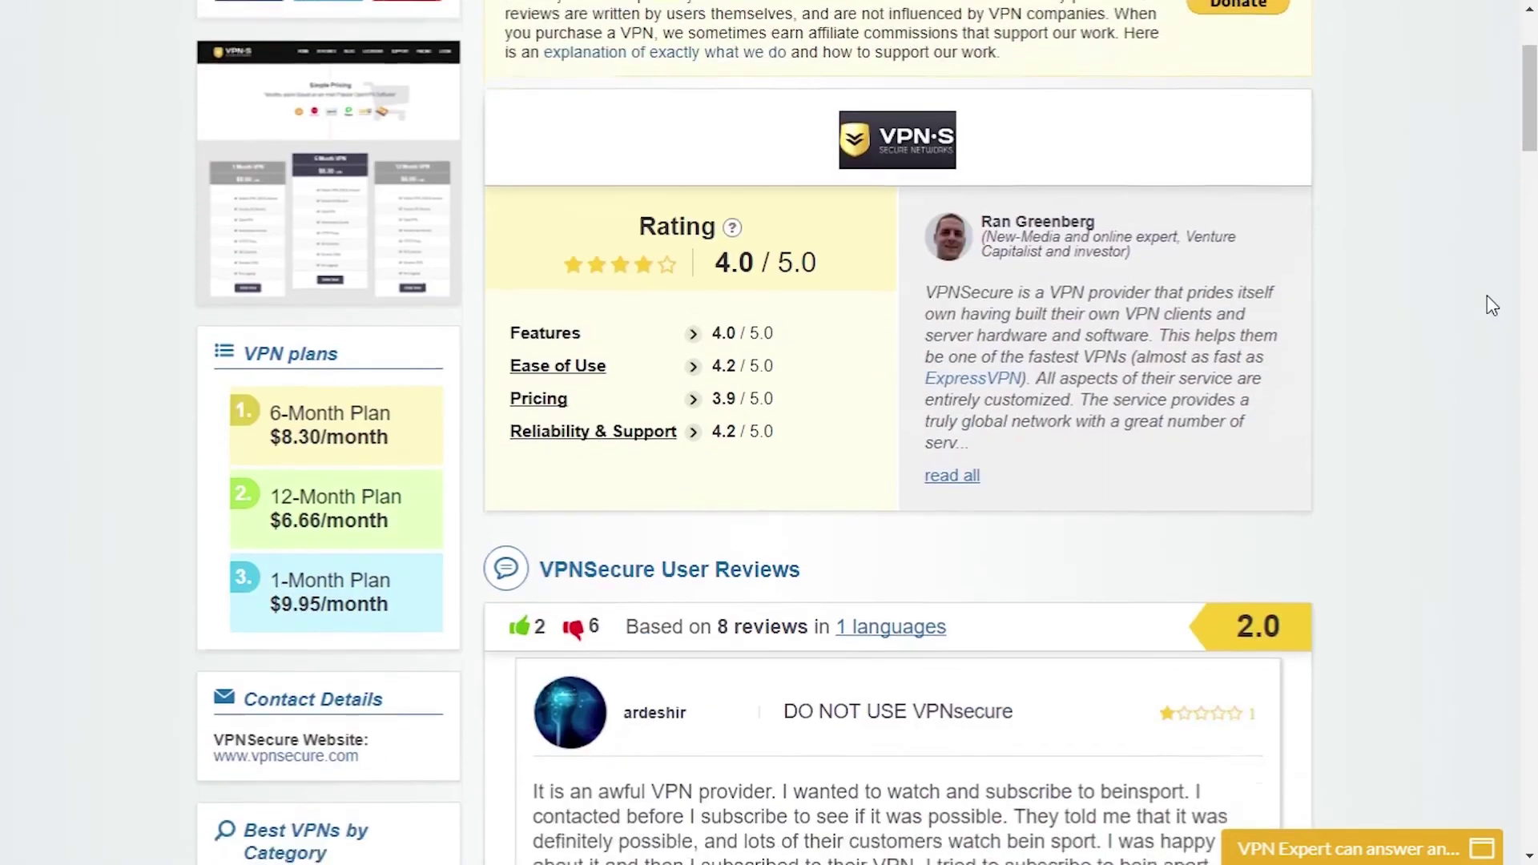
scroll(1487, 296, "down", 10)
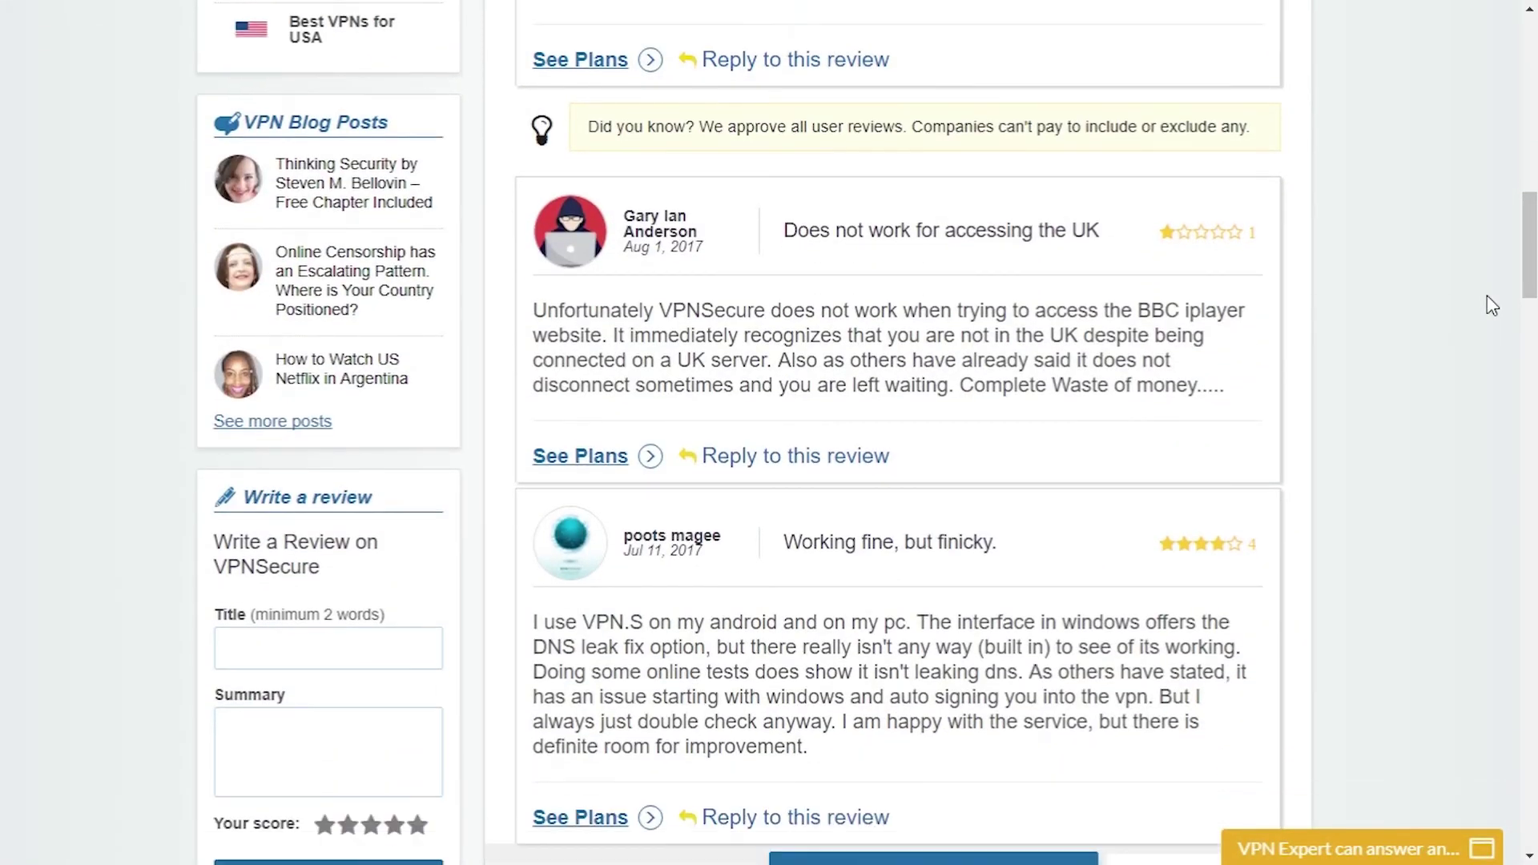
scroll(1488, 298, "down", 5)
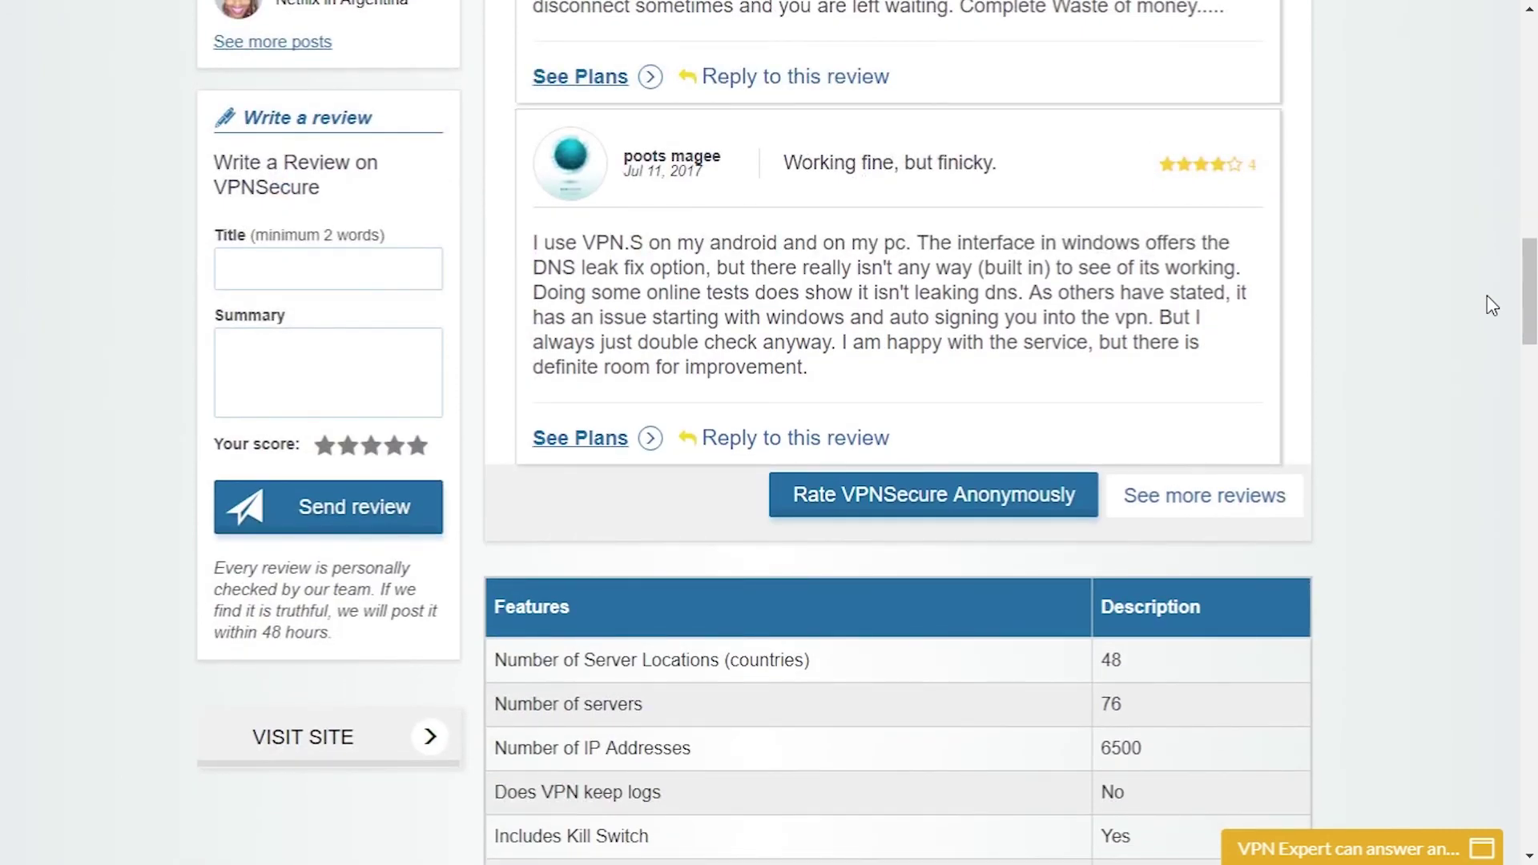
scroll(1486, 294, "down", 6)
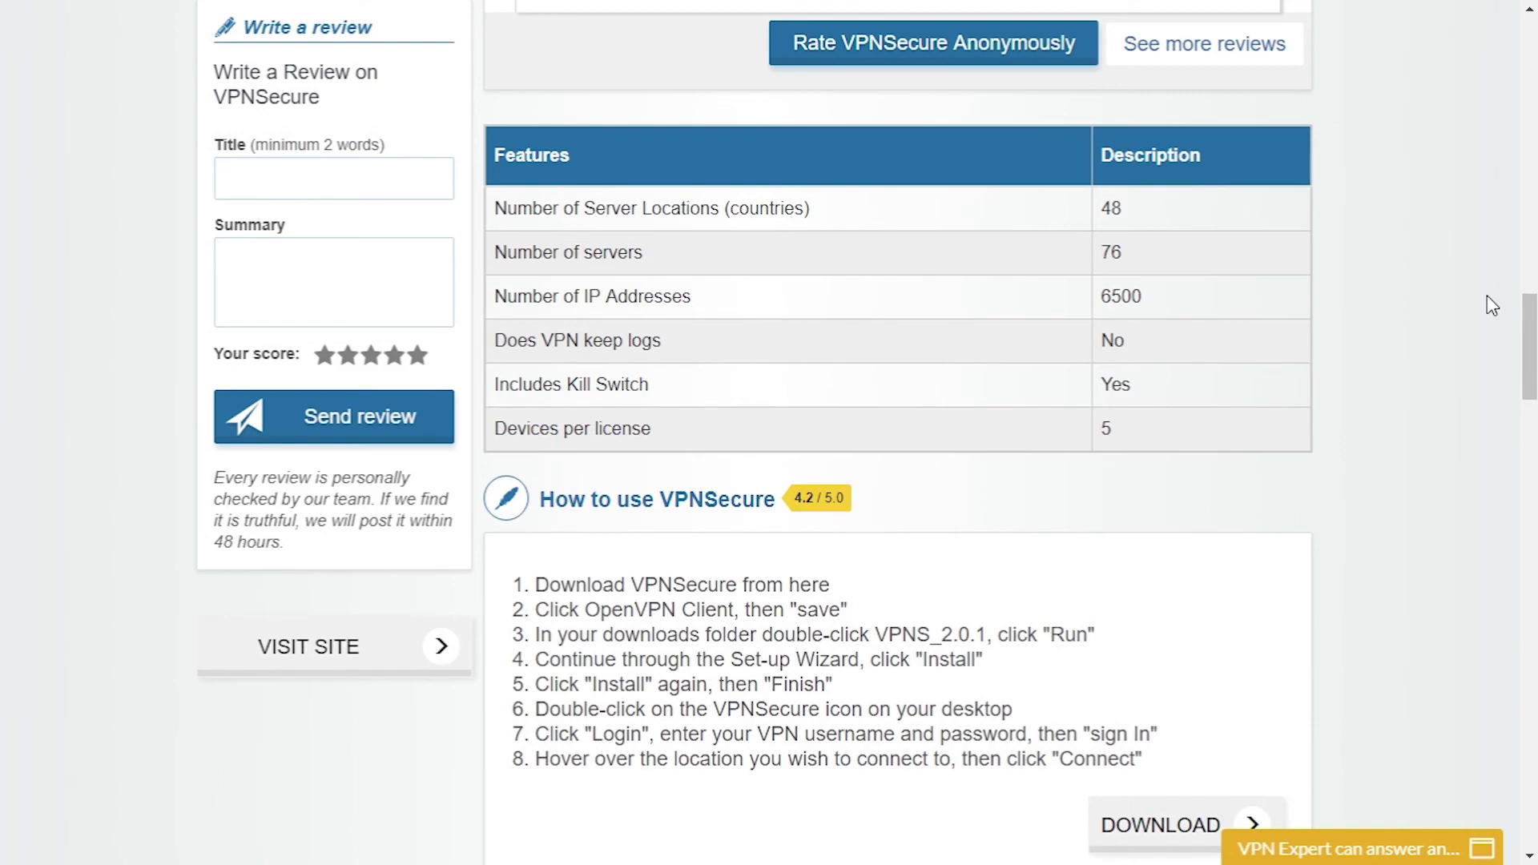
scroll(1486, 295, "down", 6)
scroll(1487, 296, "down", 7)
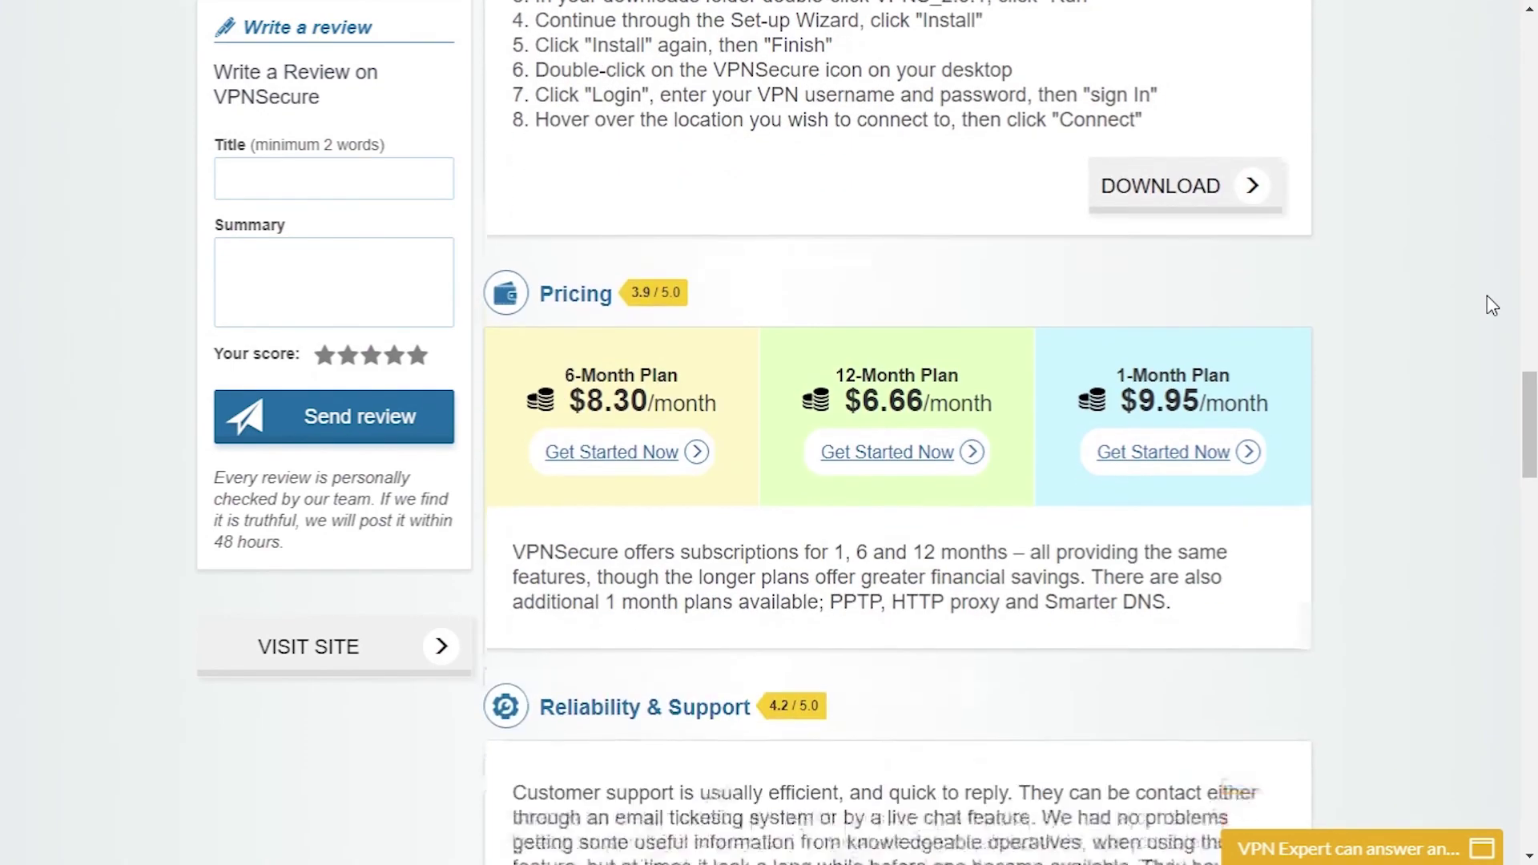
scroll(1487, 296, "down", 20)
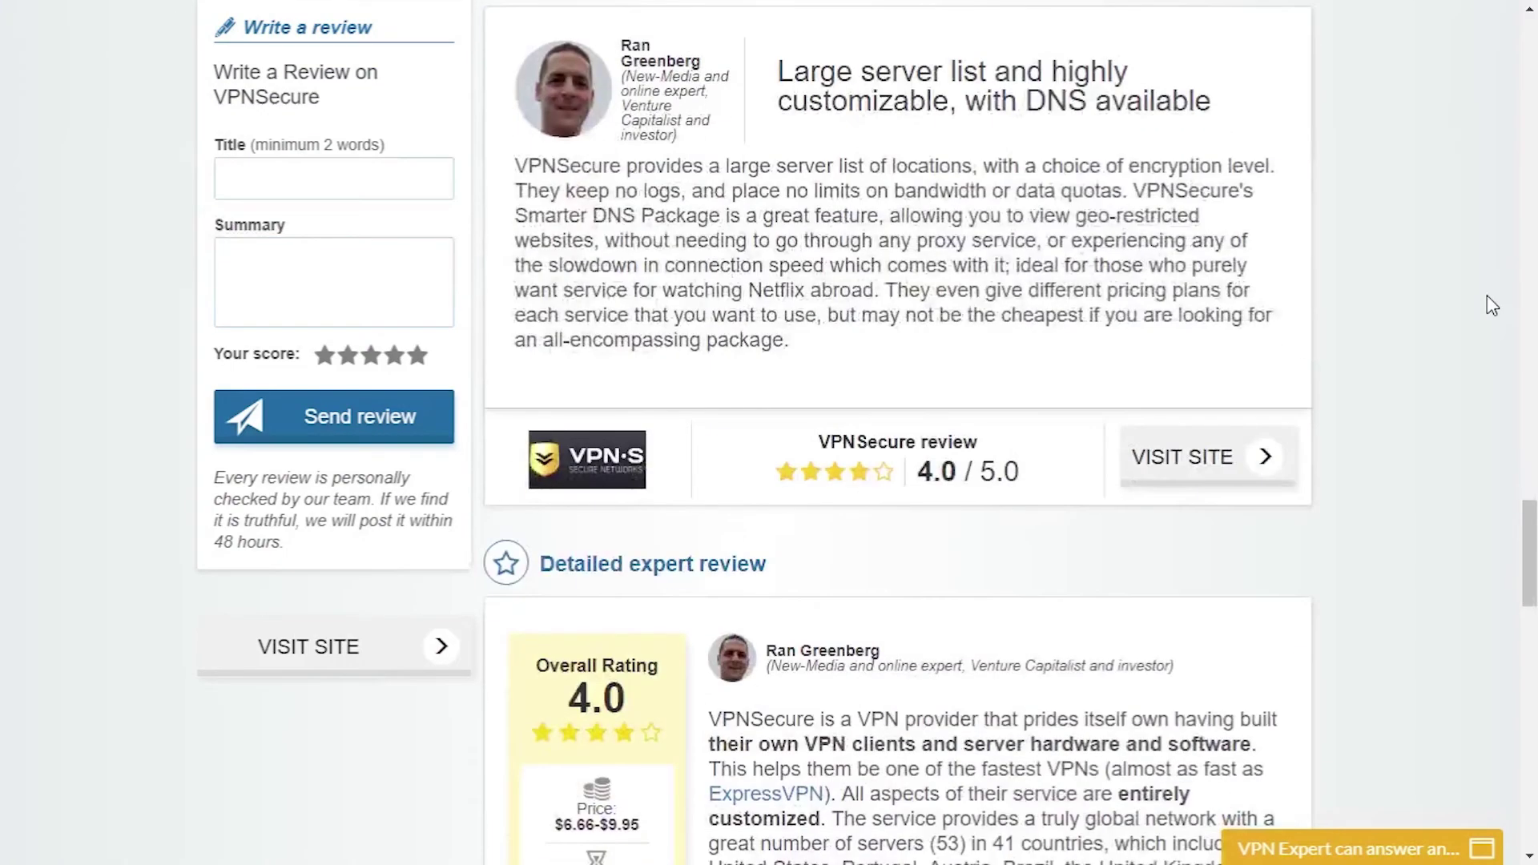
scroll(1492, 304, "down", 15)
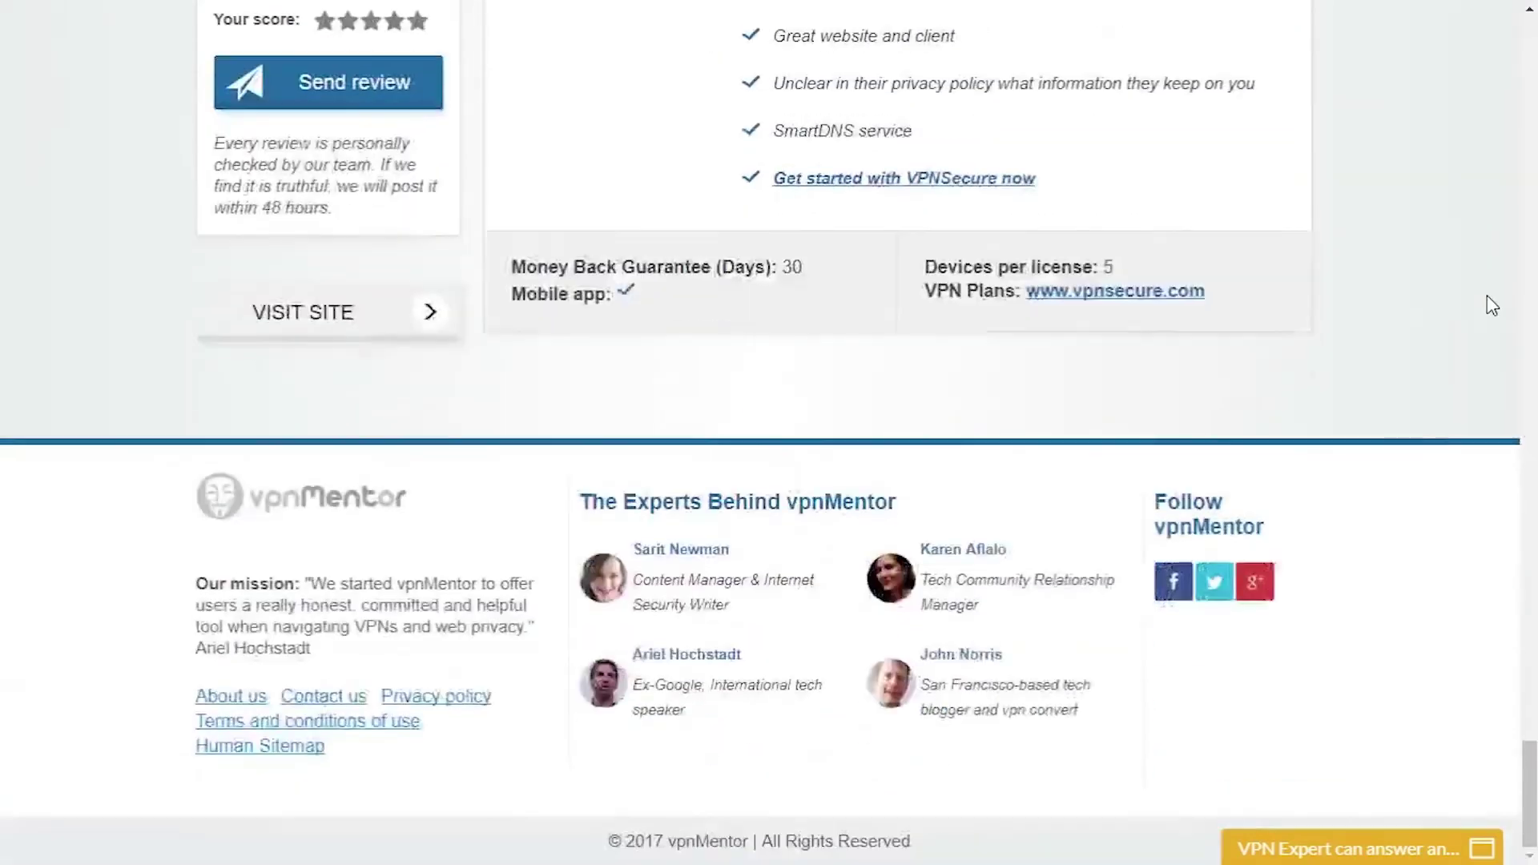